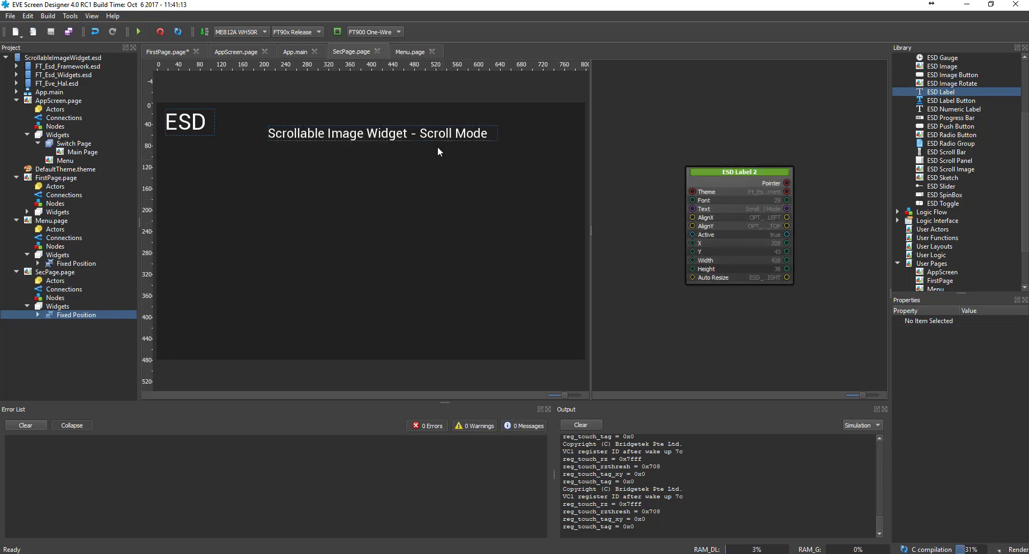
Step: Add the existing FMScale and music_equalizer-wallpaper images from the ScrollableImageWidget example's Resources folder to the project
click(438, 138)
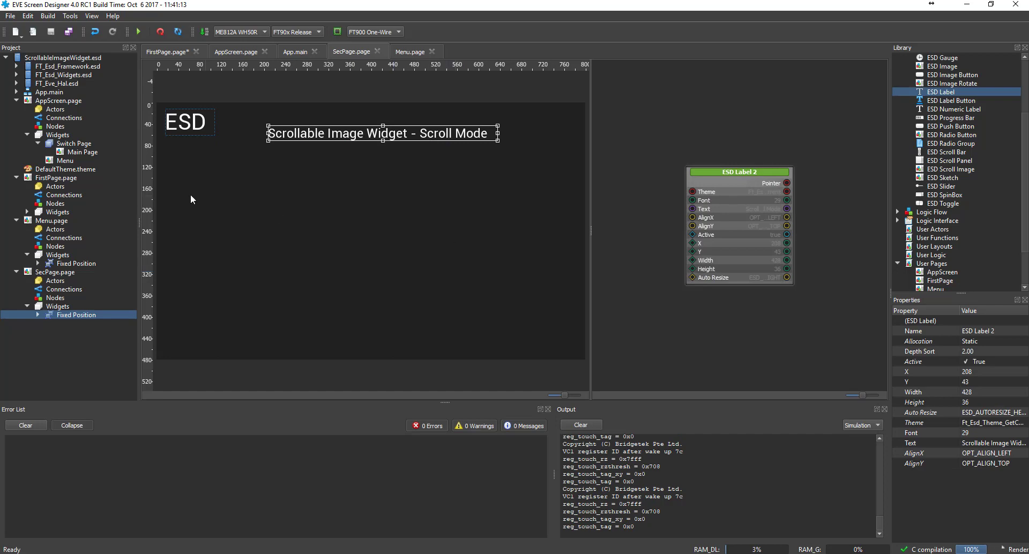
click(16, 177)
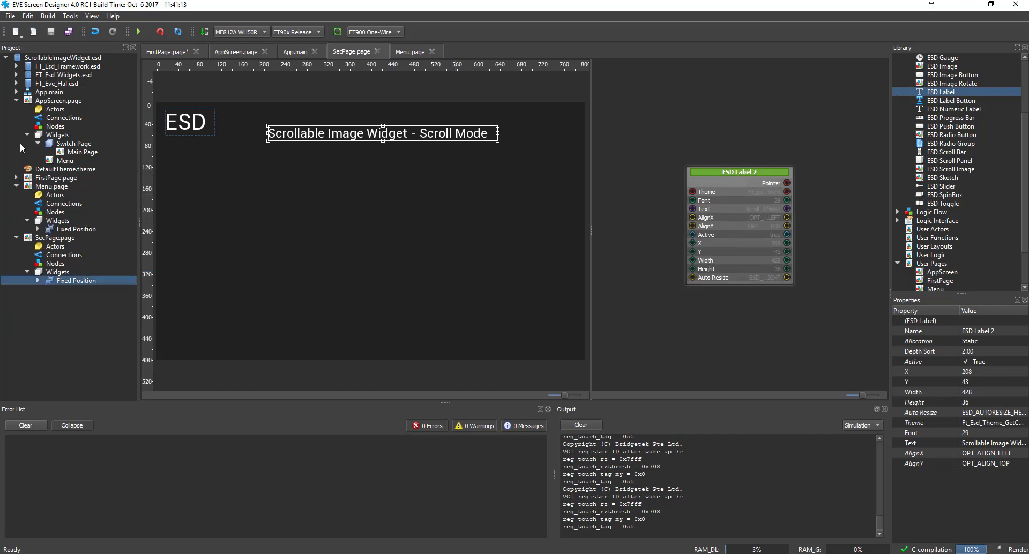
click(16, 100)
right_click(110, 87)
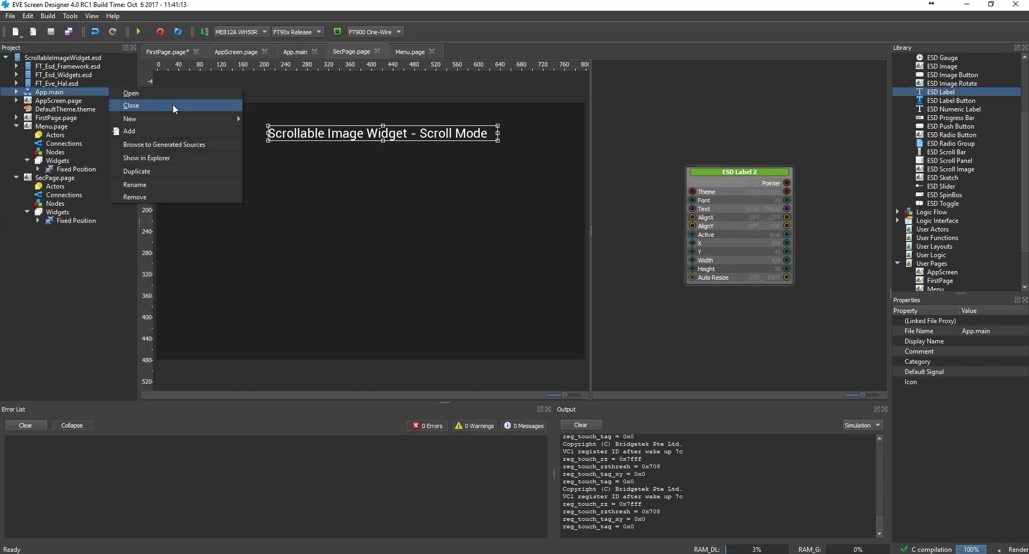
click(181, 131)
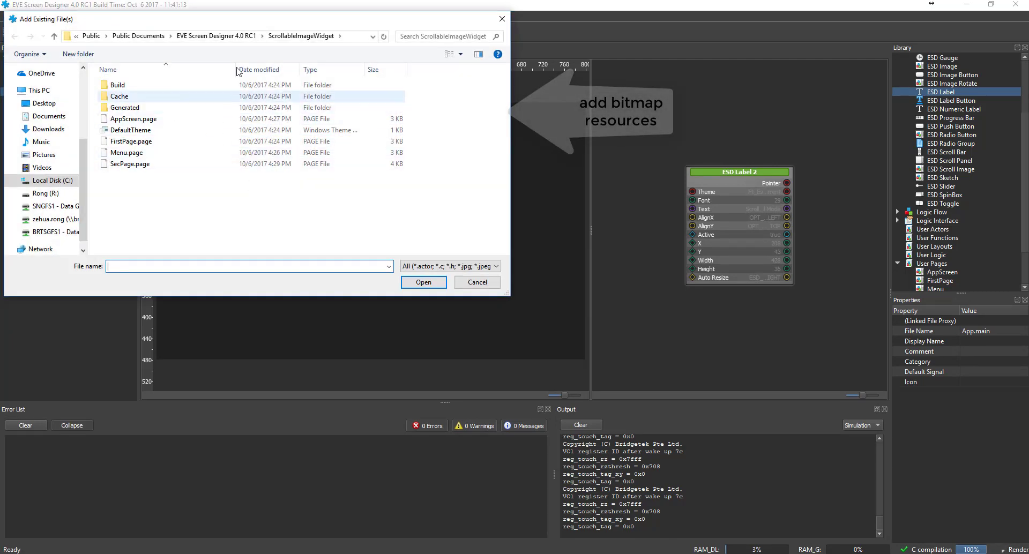
click(229, 36)
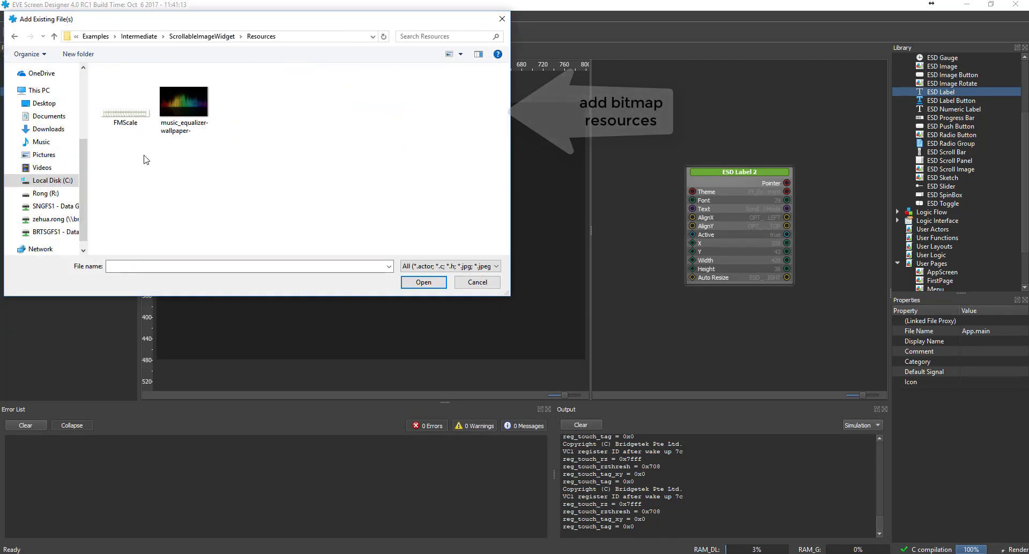
drag(129, 162, 252, 97)
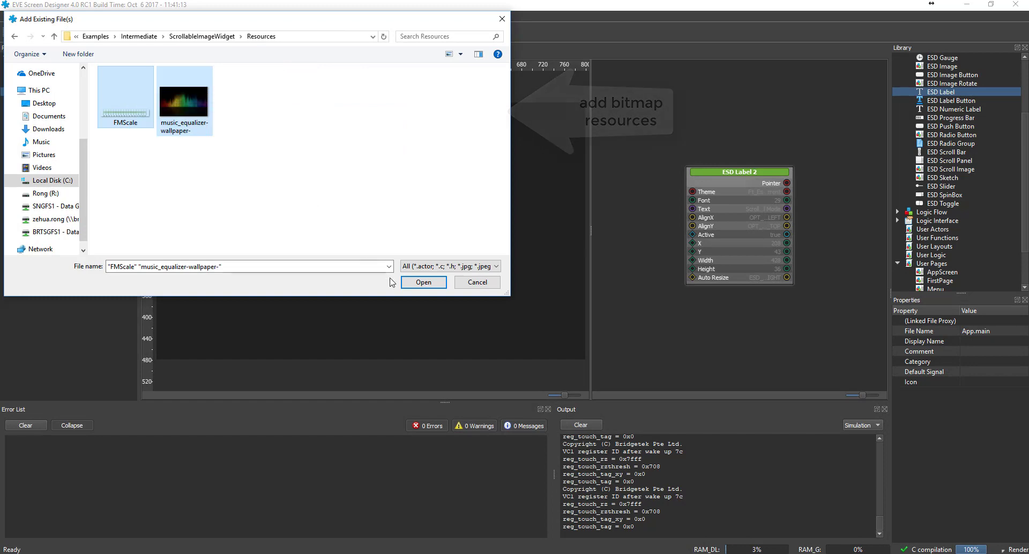
click(424, 282)
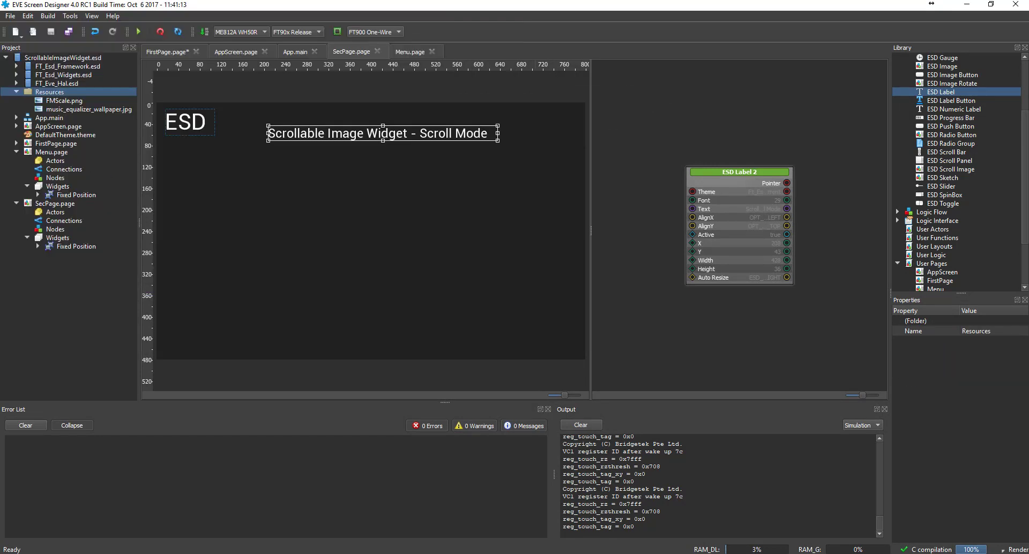
Step: Examine the properties and enlarged previews of the FMScale.png and music_equalizer_wallpaper.jpg resources
click(60, 102)
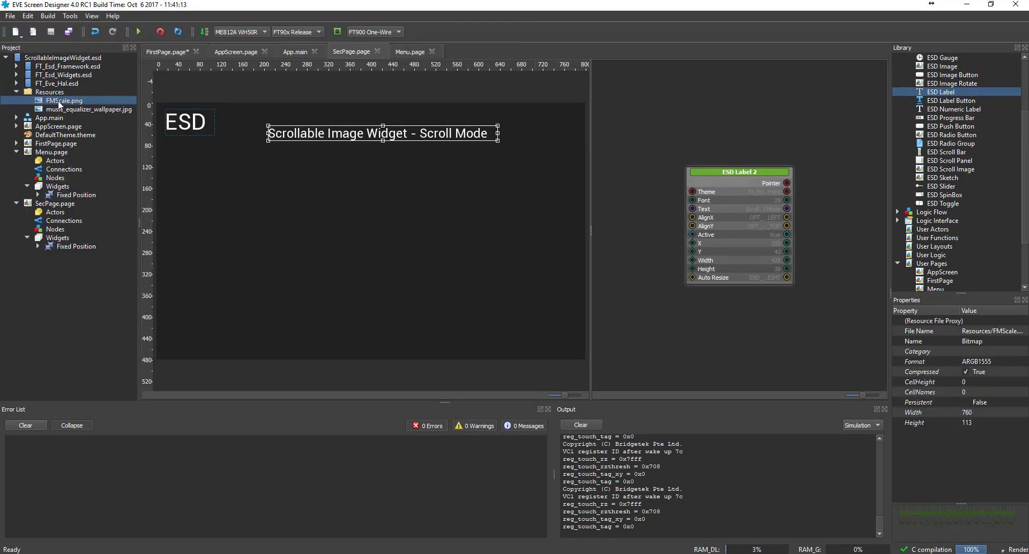
drag(960, 503, 961, 448)
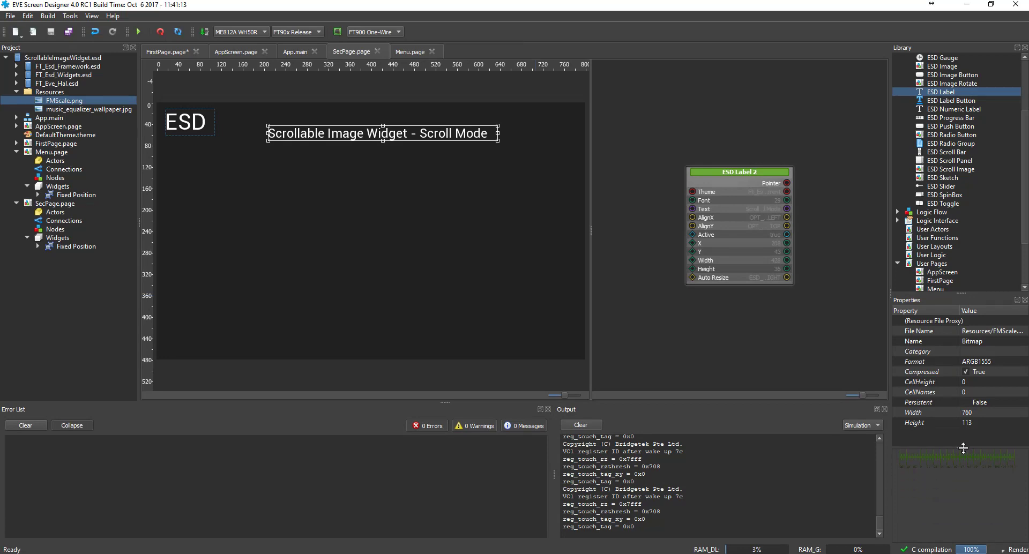
click(90, 110)
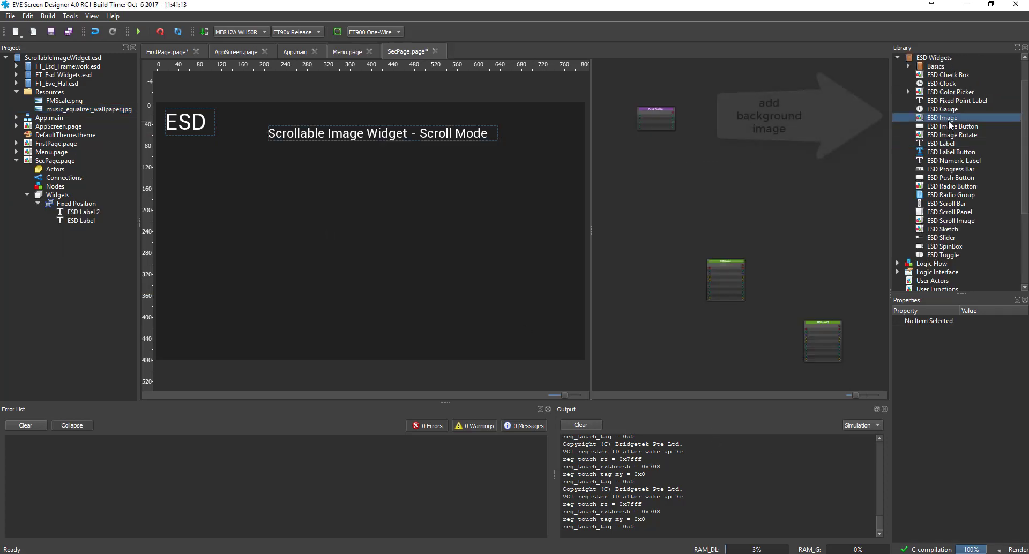
Step: Add an ESD Image widget showing music_equalizer_wallpaper_0, stretched with ESD_SCALING_FILL to about 696 by 295 at about X 62, Y 32
drag(942, 117, 323, 228)
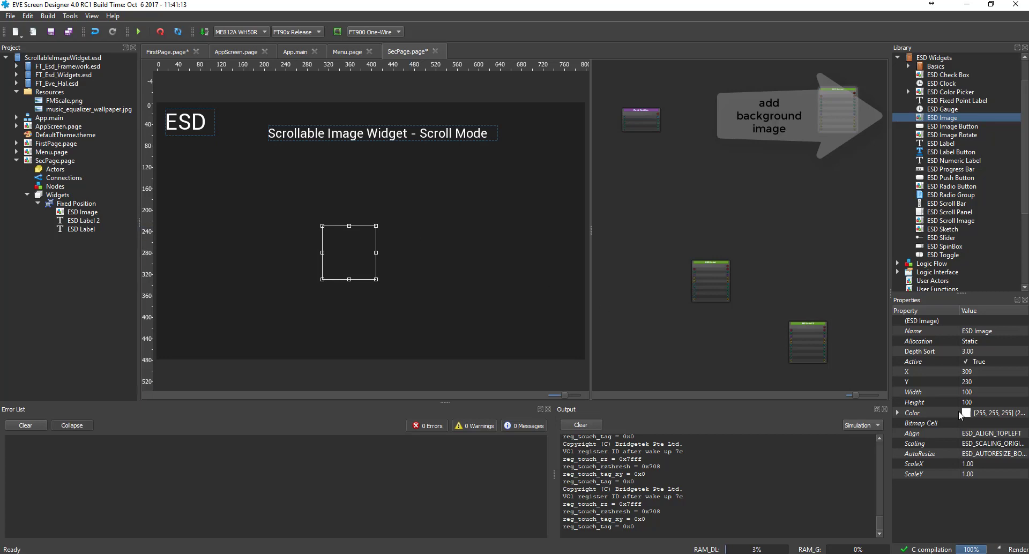
click(982, 423)
click(982, 423)
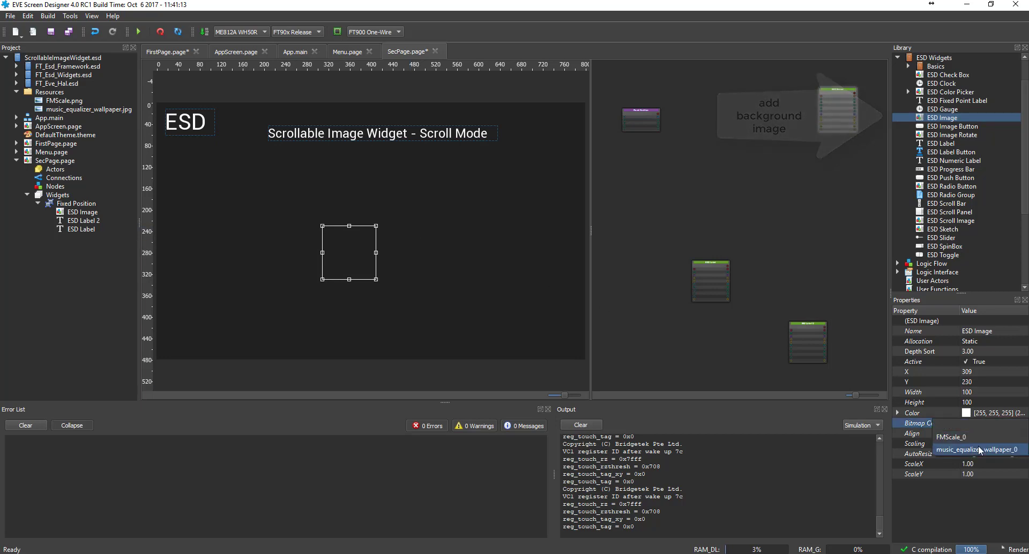
click(979, 449)
drag(452, 301, 309, 227)
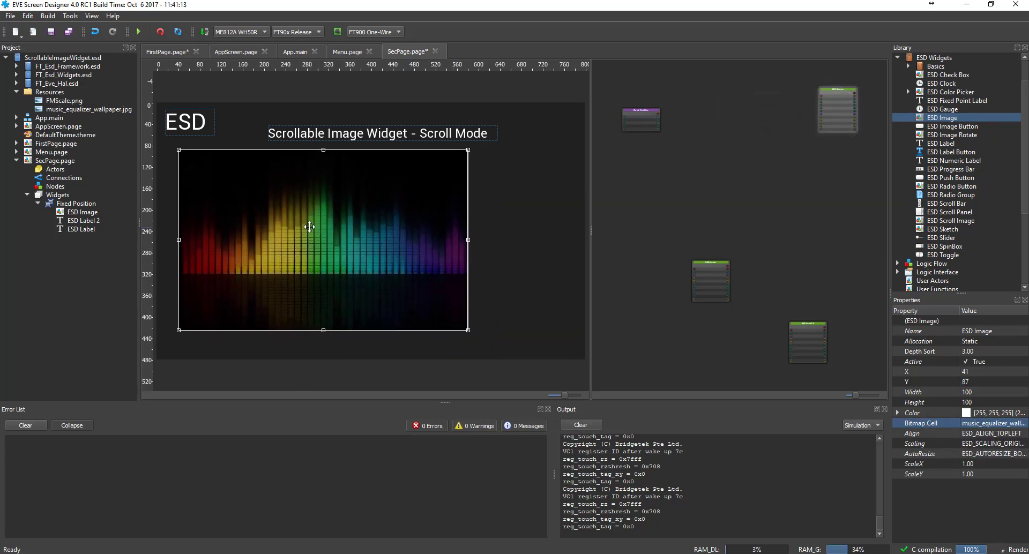
drag(469, 332, 500, 358)
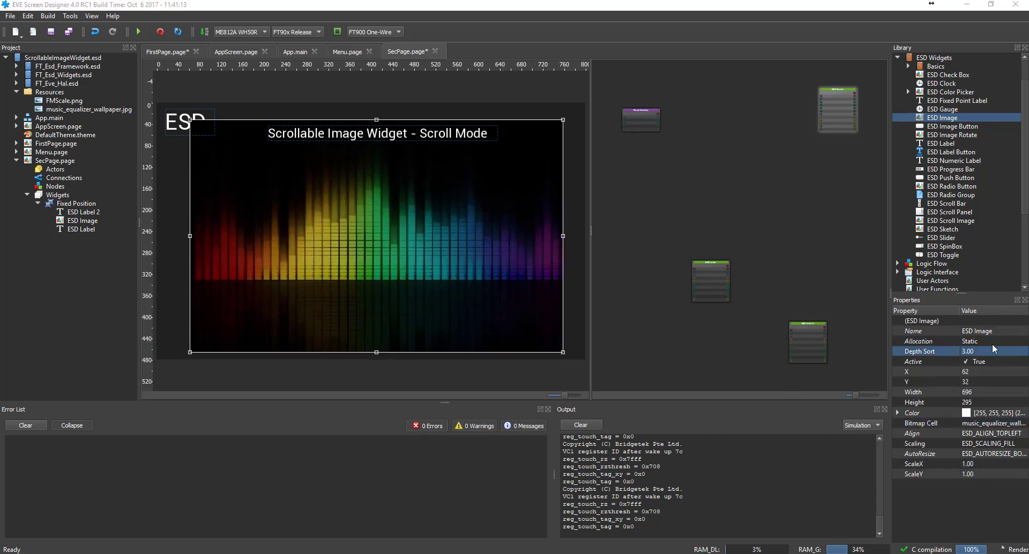
Step: Set the wallpaper image's Depth Sort to -1 to place it behind the labels
click(994, 352)
text(0)
key(Return)
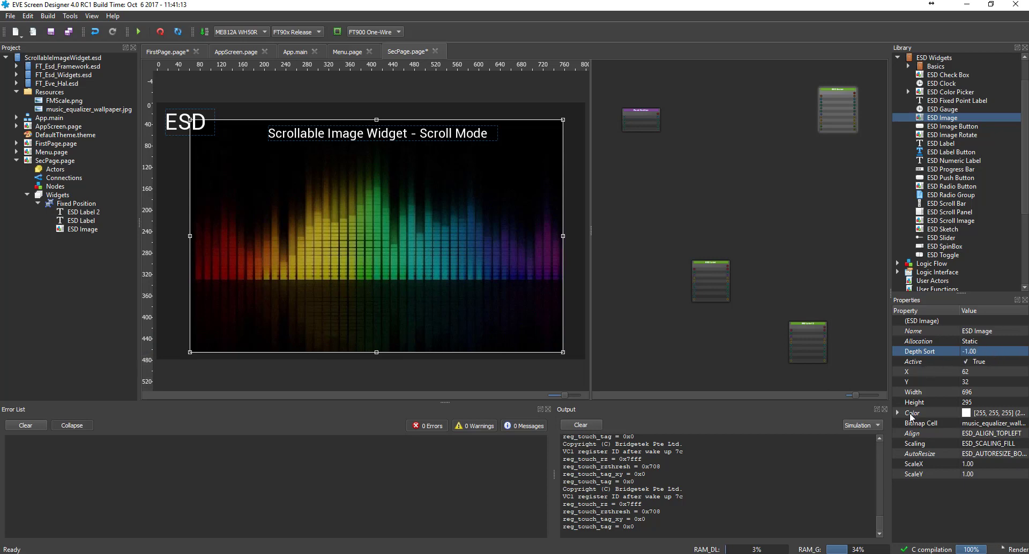
click(686, 327)
click(451, 210)
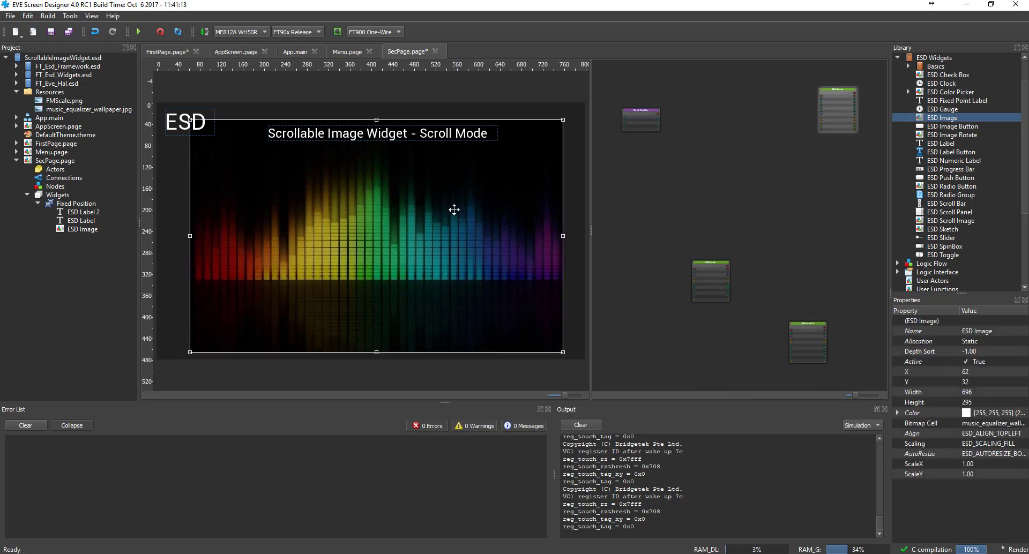
click(821, 211)
Step: Add an ESD Label with the text FM and font 31 over the wallpaper at about X 286, Y 278
drag(941, 143, 320, 210)
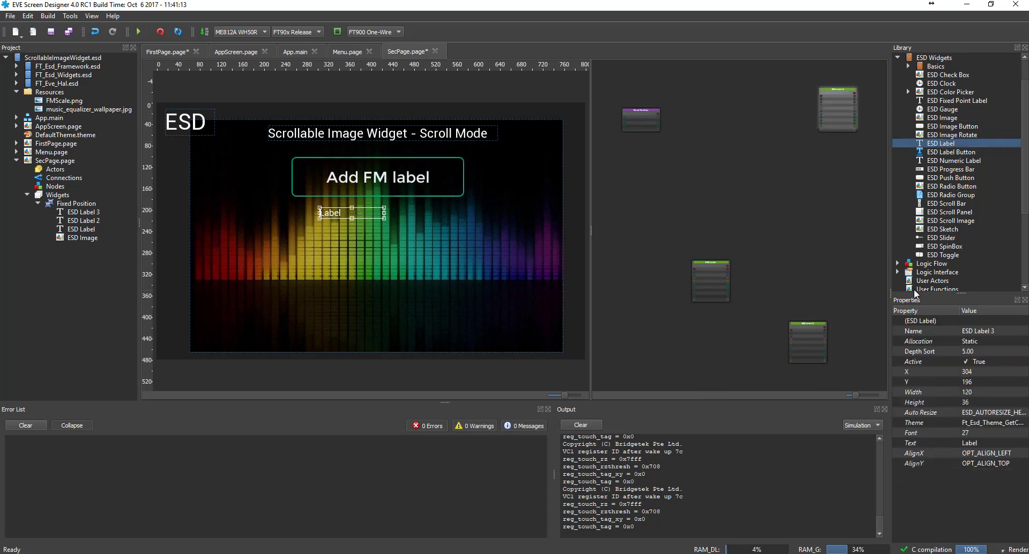
click(991, 441)
text(FM)
click(989, 433)
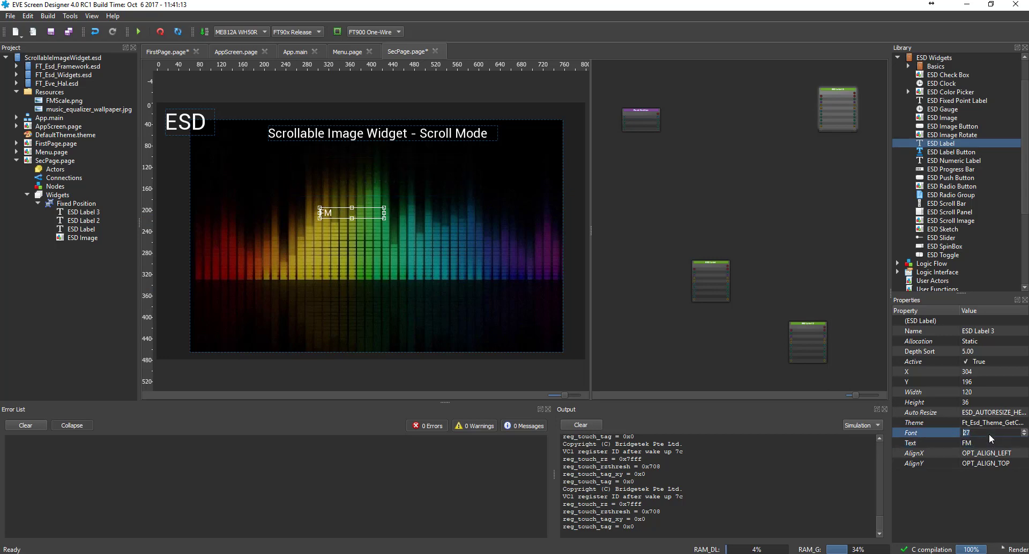
text(30)
key(Return)
click(992, 433)
click(1024, 430)
click(343, 221)
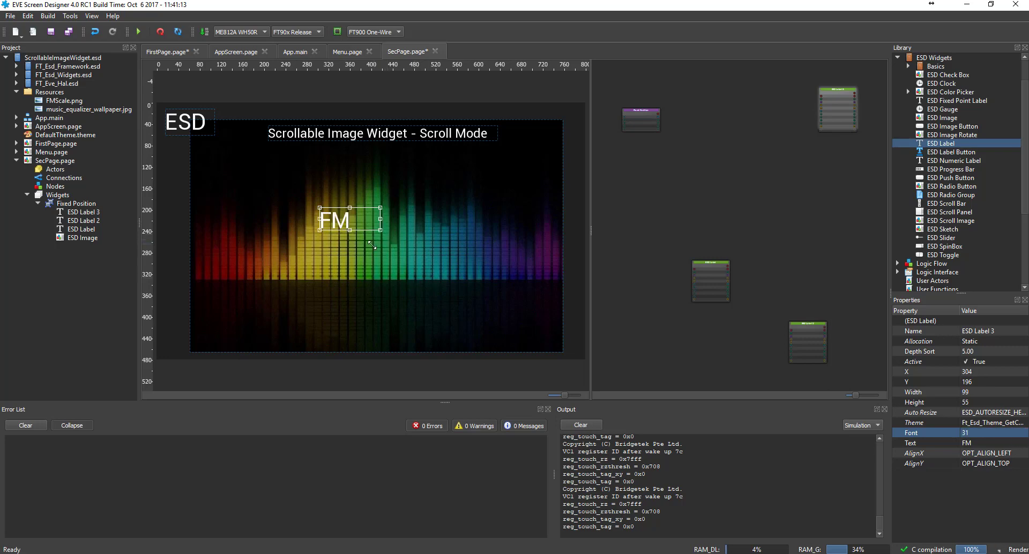
drag(341, 221, 331, 264)
Step: Add an ESD Fixed Point Label beside FM with AlignX set to OPT_ALIGN_CENTER and a float value of 105
drag(407, 268, 386, 259)
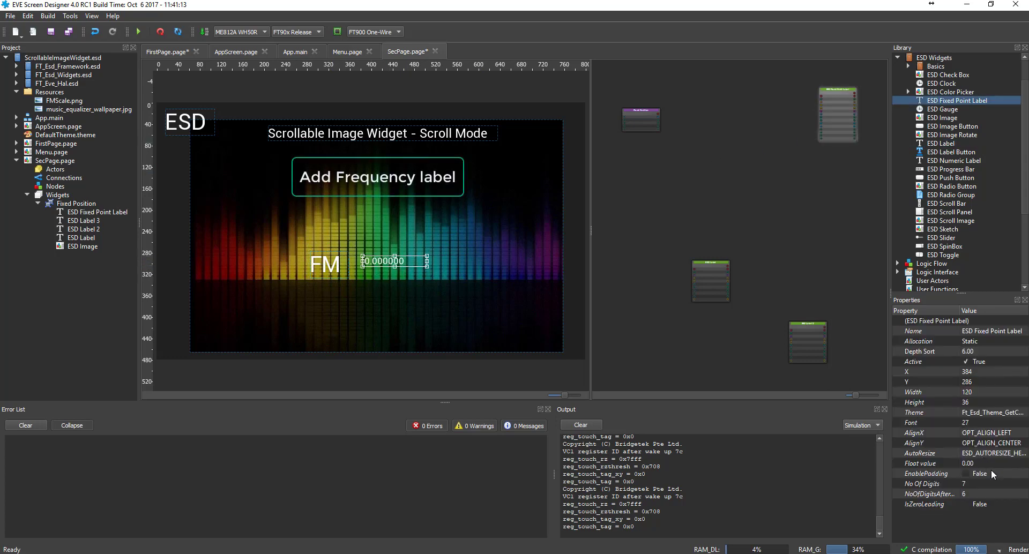
click(1017, 433)
click(1017, 446)
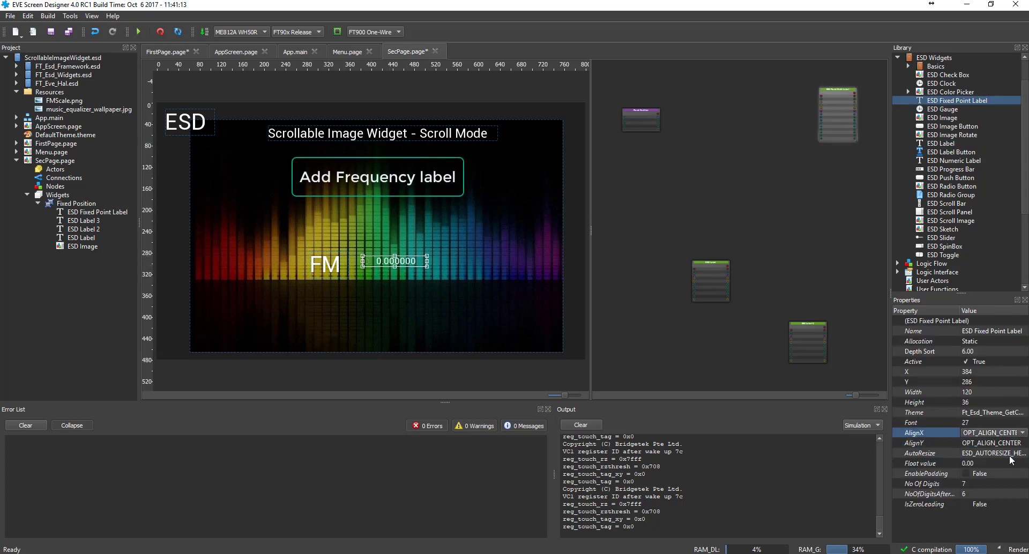
click(1002, 464)
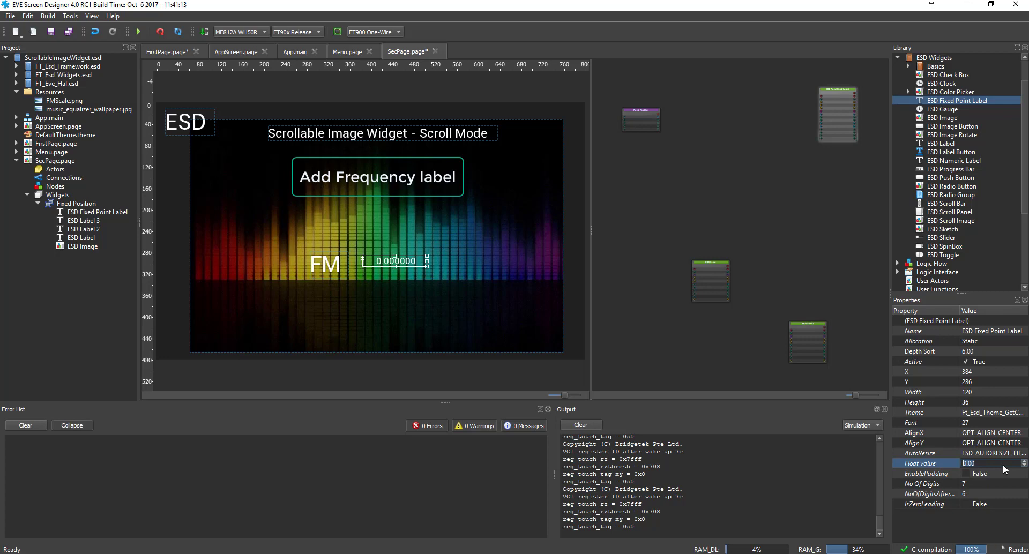
text(105.)
Step: Format the fixed point label with 1 digit after the decimal point, 5 digits in total and padding enabled
click(966, 496)
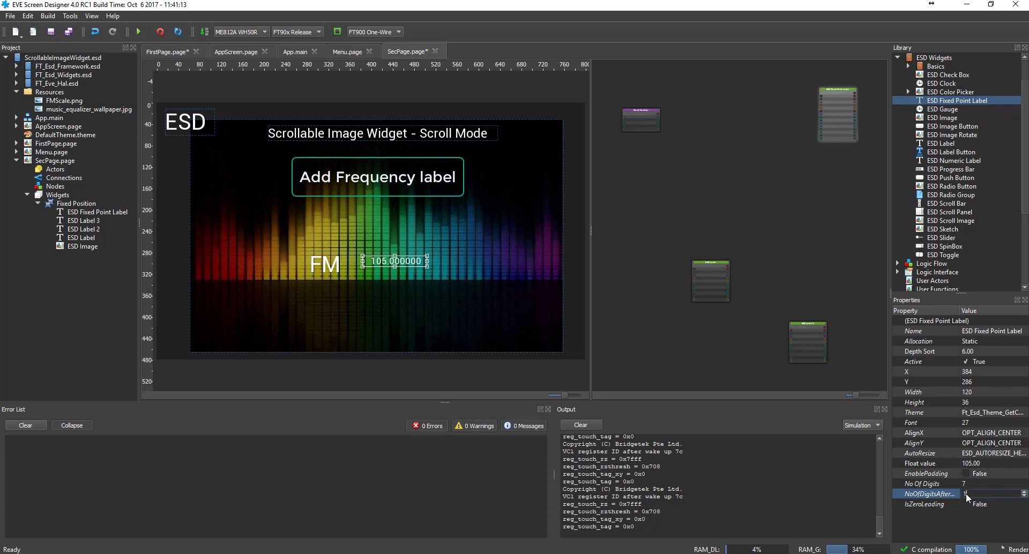
key(Return)
click(984, 484)
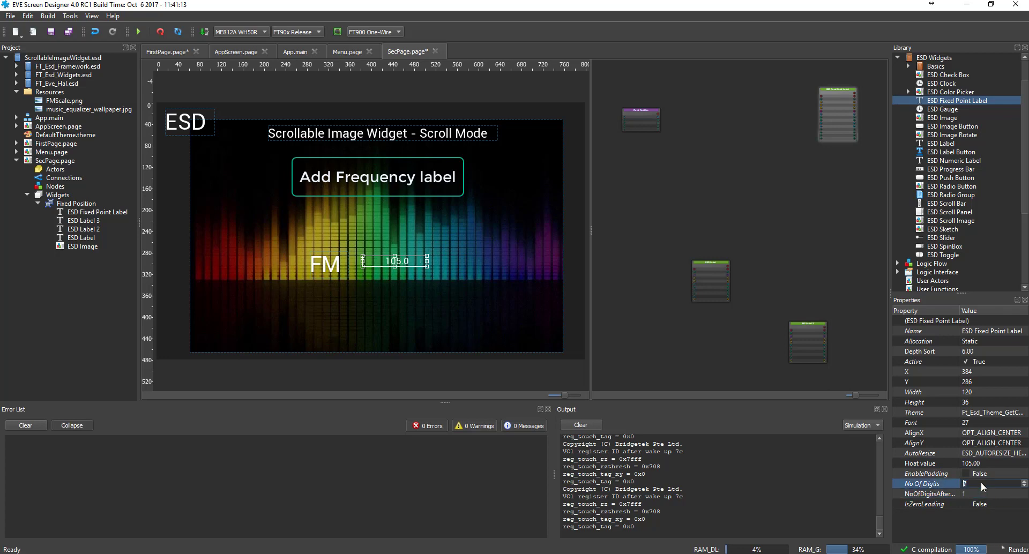
text(4)
key(Return)
click(983, 484)
text(5)
key(Return)
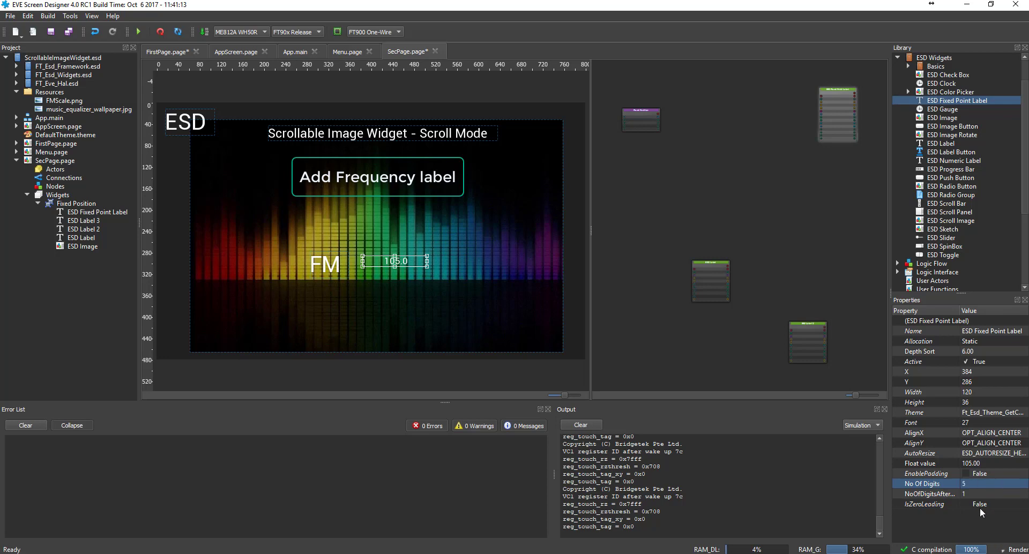
click(967, 474)
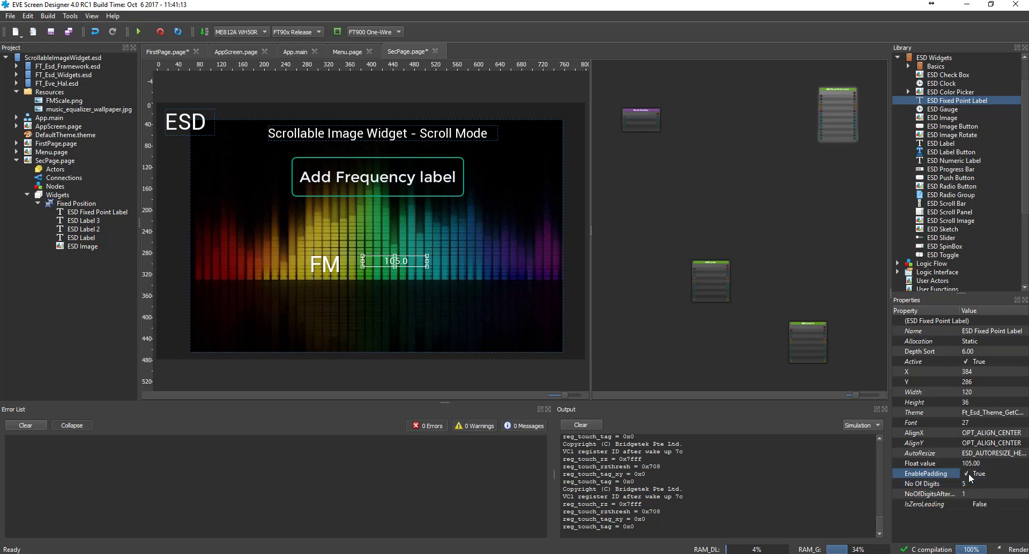
Step: Set the frequency label's font to 31 and move it closer to FM, to about X 346, Y 279
click(1021, 434)
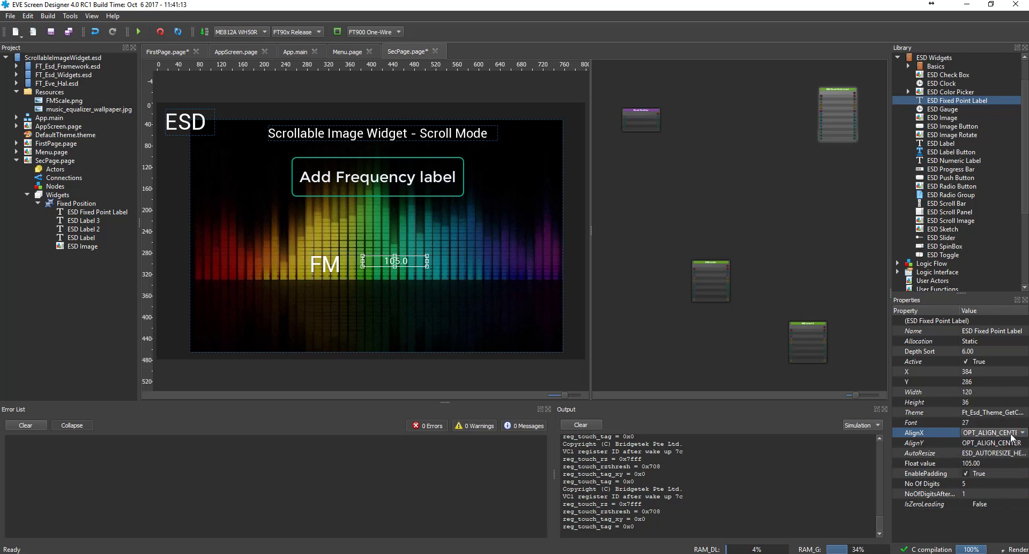
click(983, 423)
text(31)
key(Return)
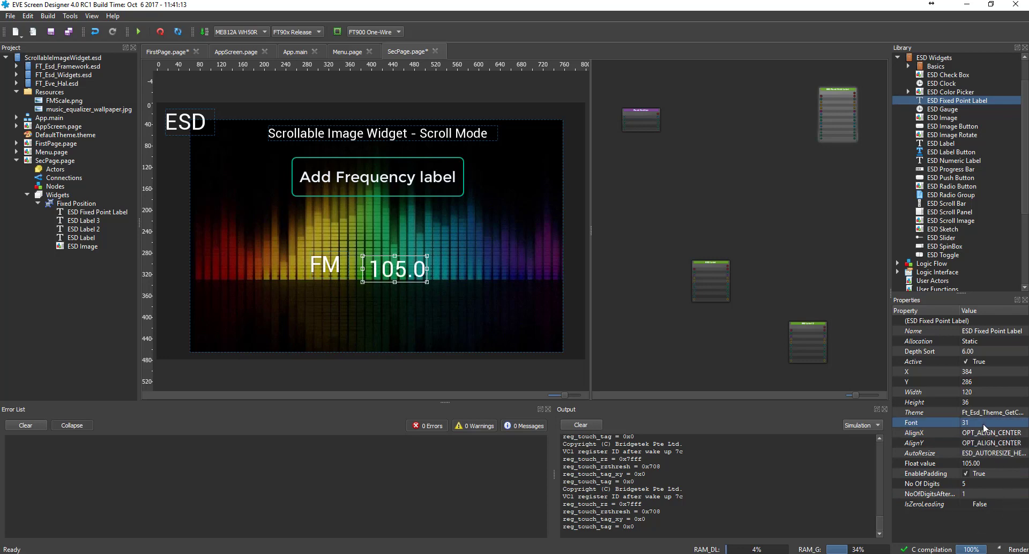
drag(390, 269, 378, 265)
click(425, 328)
click(381, 266)
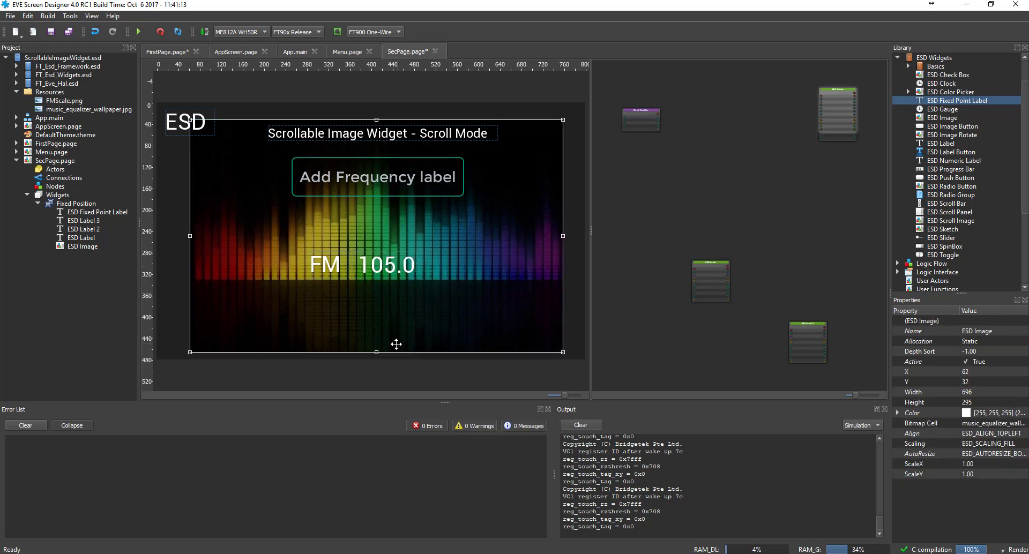
click(367, 386)
Step: Widen the FM label to about 306 and append MHz to its text, spaced past the frequency value
click(344, 270)
drag(347, 264, 473, 264)
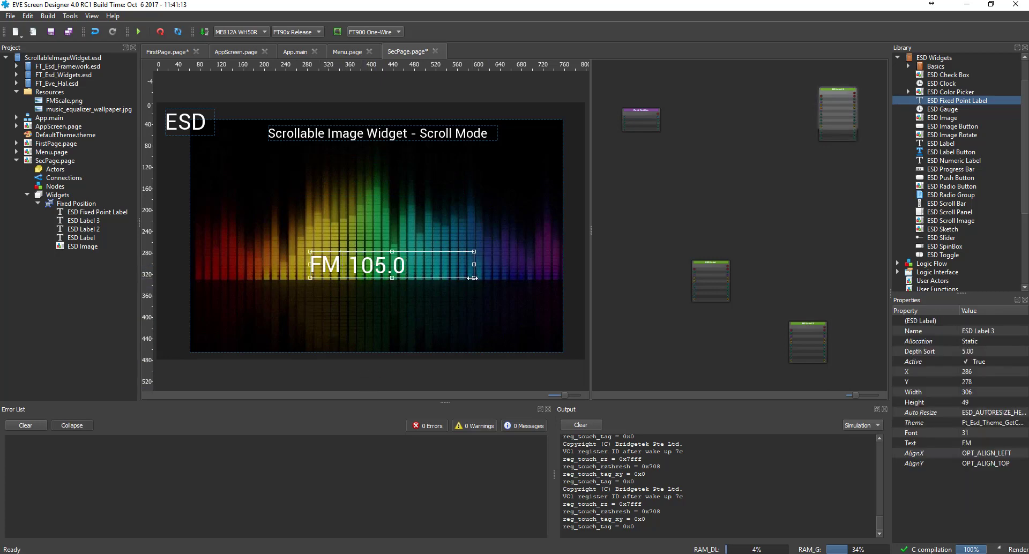
click(988, 443)
text(Mhz)
key(BackSpace)
key(BackSpace)
text(Hz)
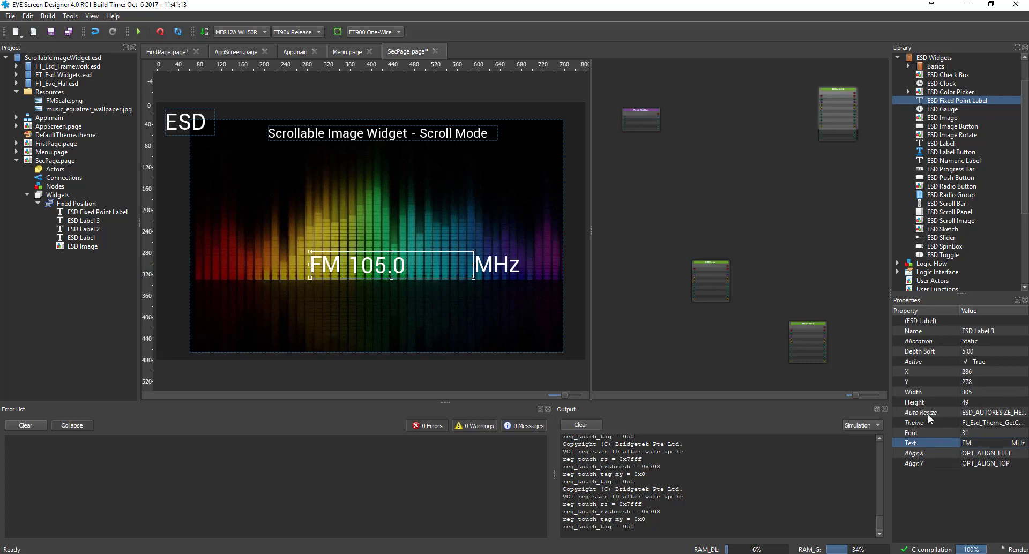
Step: Remove surplus spaces between FM and MHz in the label text to bring MHz right after the frequency value
key(BackSpace)
key(BackSpace)
key(BackSpace)
key(BackSpace)
key(BackSpace)
key(BackSpace)
key(BackSpace)
key(BackSpace)
key(BackSpace)
key(BackSpace)
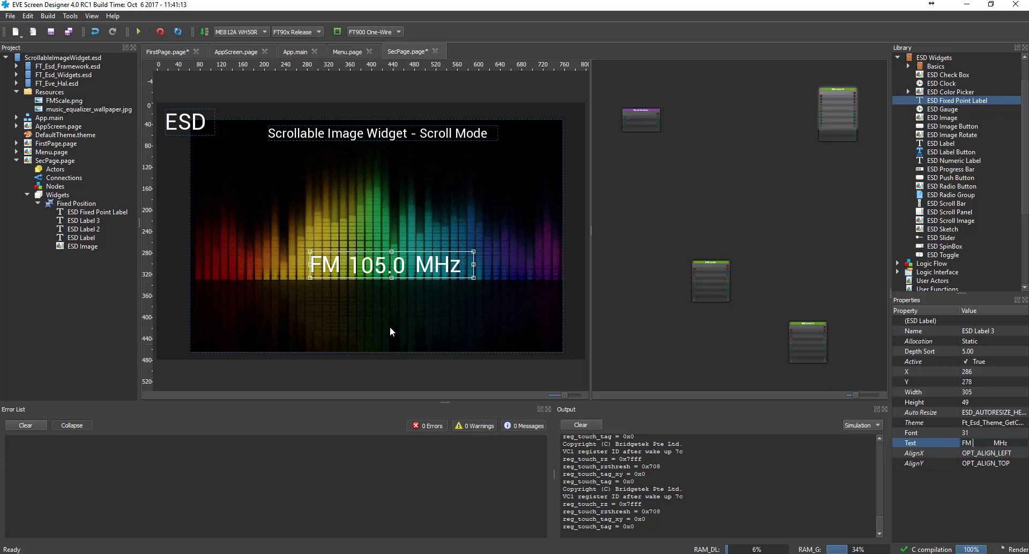
Step: Nudge the frequency value label slightly to the right to even its spacing between FM and MHz
click(356, 261)
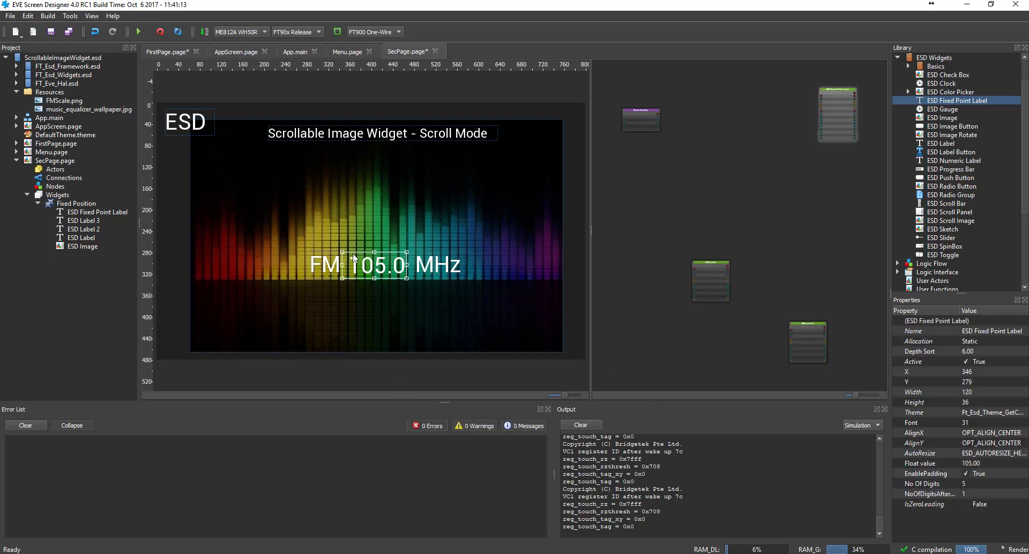
click(383, 372)
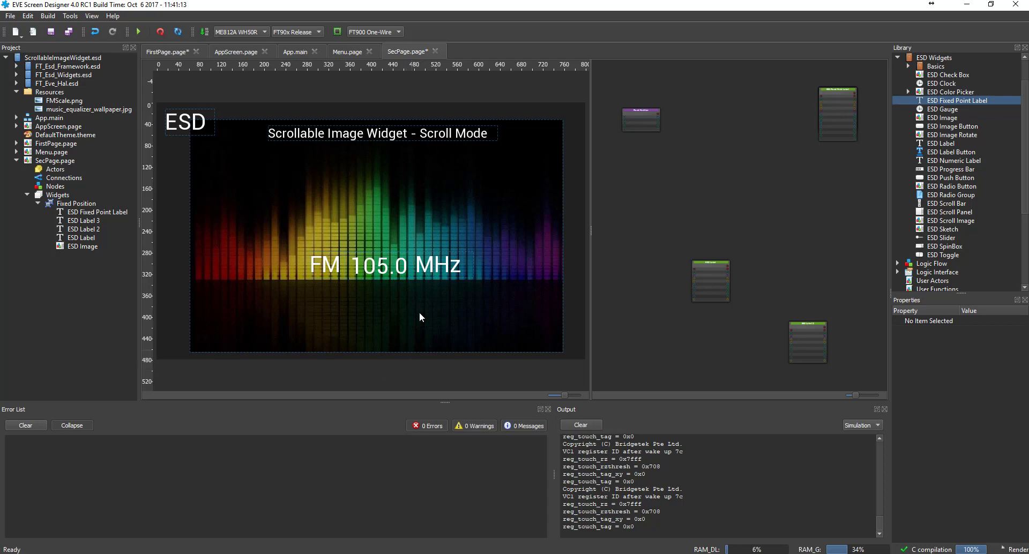
click(396, 264)
Step: Add an ESD Scroll Image and place it at the background's lower left, at about X 69, Y 331
click(649, 336)
drag(950, 220, 369, 334)
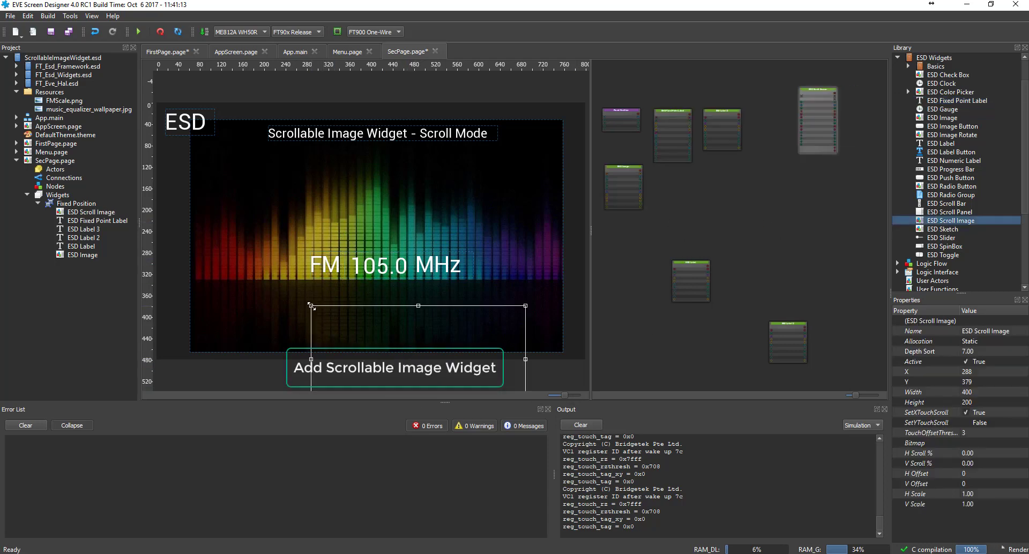
drag(303, 306, 266, 308)
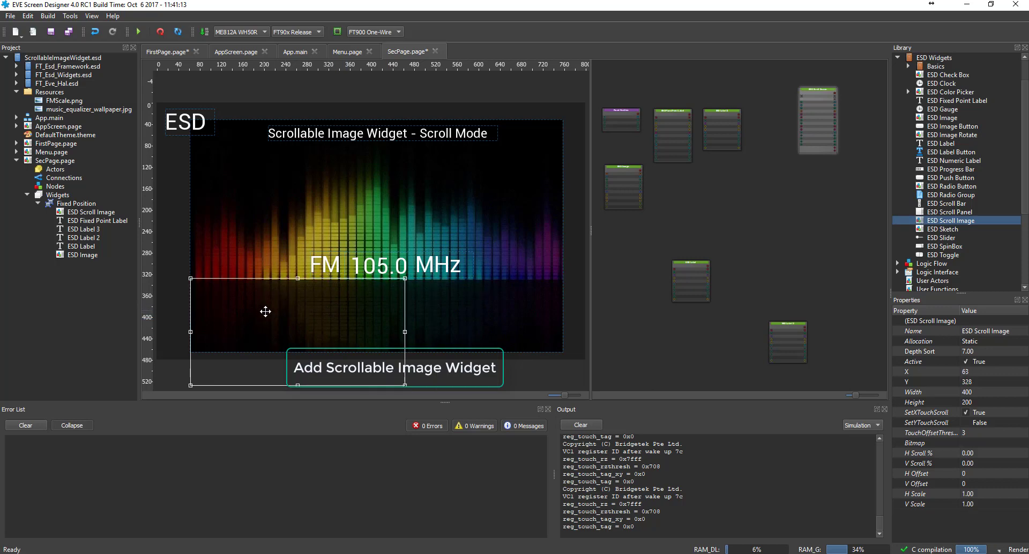
Step: Assign the FMScale_0 bitmap to the scroll image and resize it to about 691 by 126 to span the background
click(1002, 440)
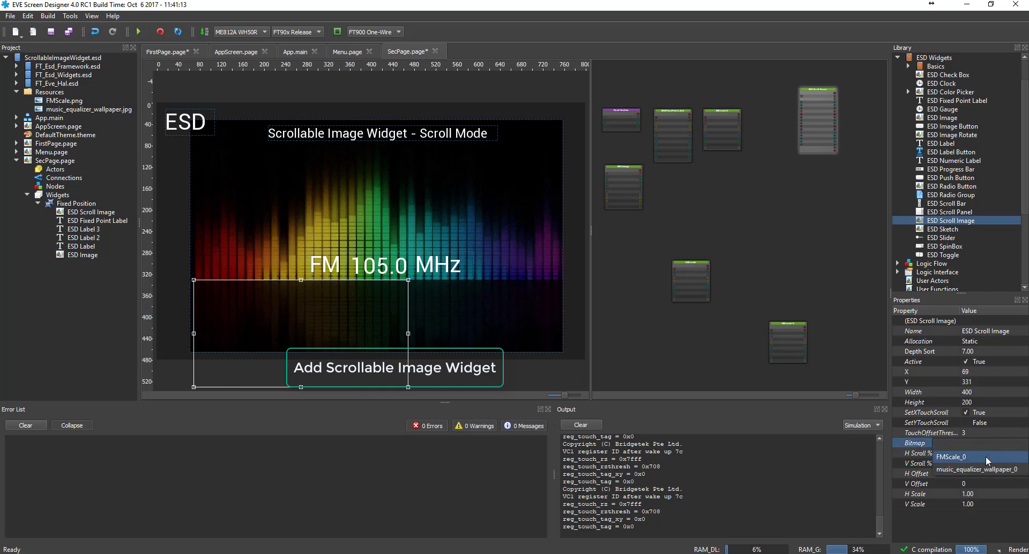
click(985, 456)
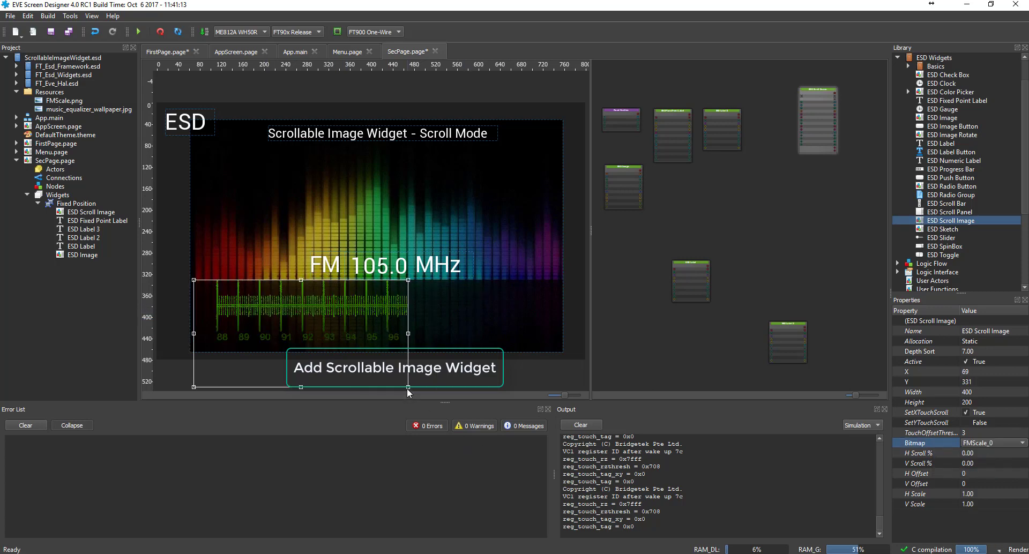
drag(408, 387, 566, 349)
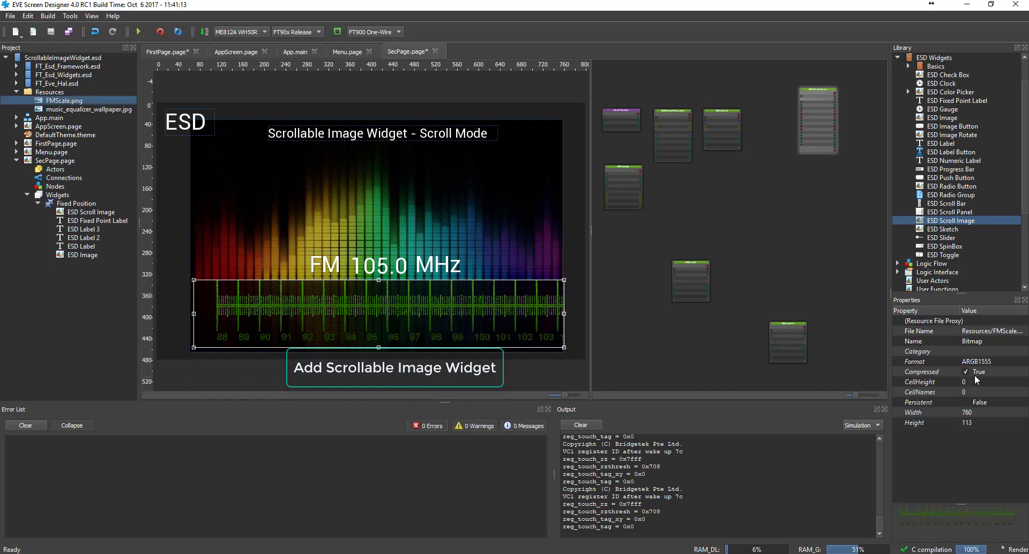
Step: Set the bitmap format of the FMScale.png resource to ARGB4
click(982, 364)
click(981, 363)
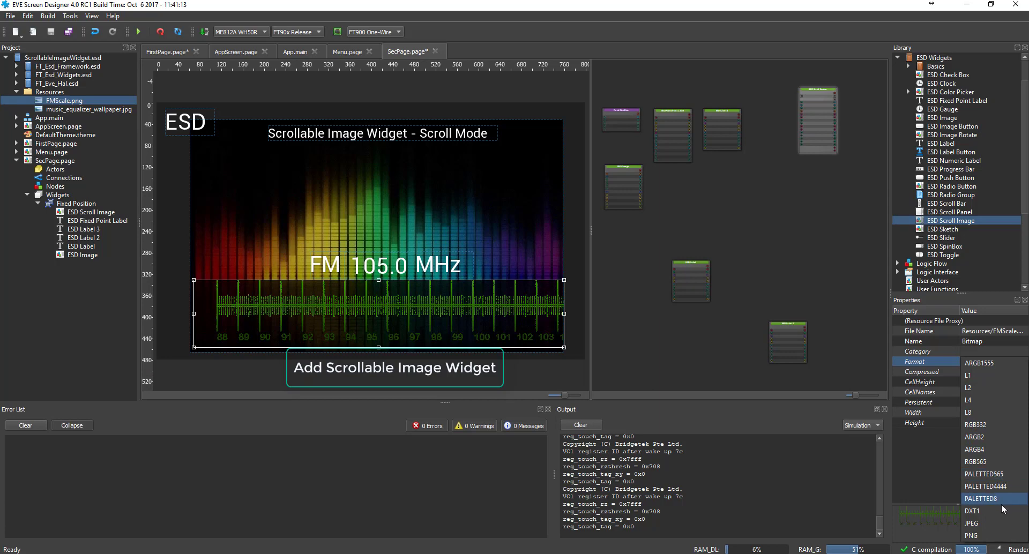
click(998, 450)
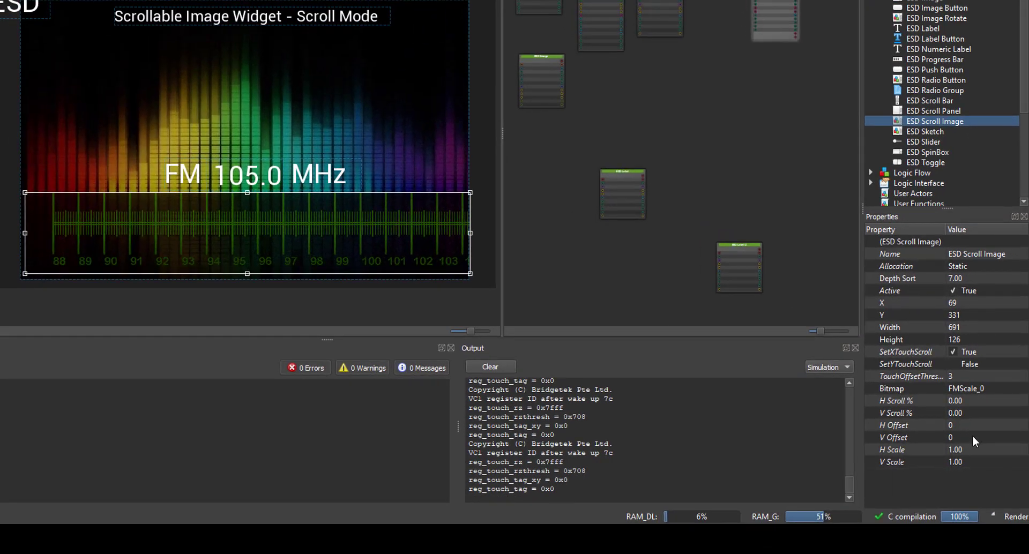
Step: Set the scroll image's H Scale to 1.60 and its H Offset to 510
click(981, 448)
text(1.6)
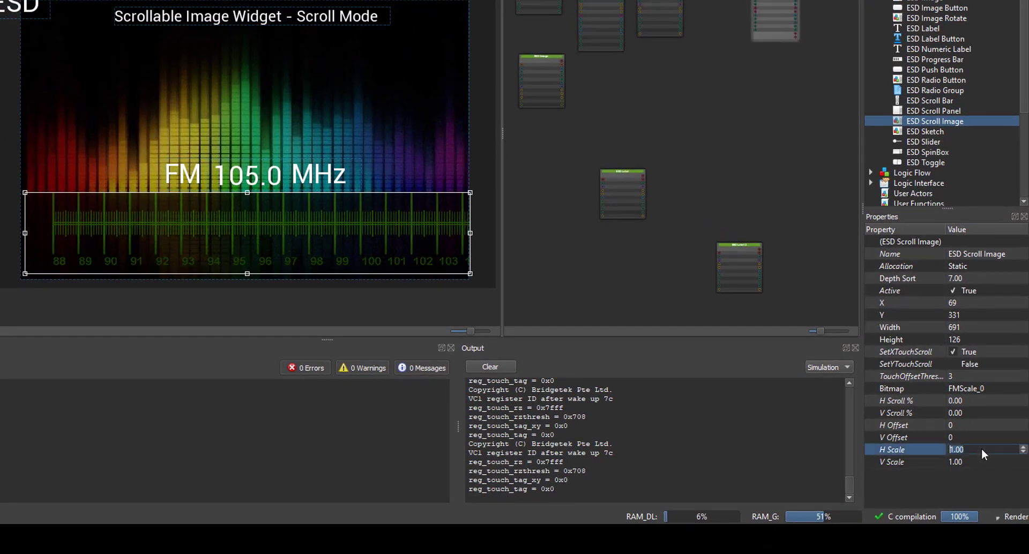
key(Return)
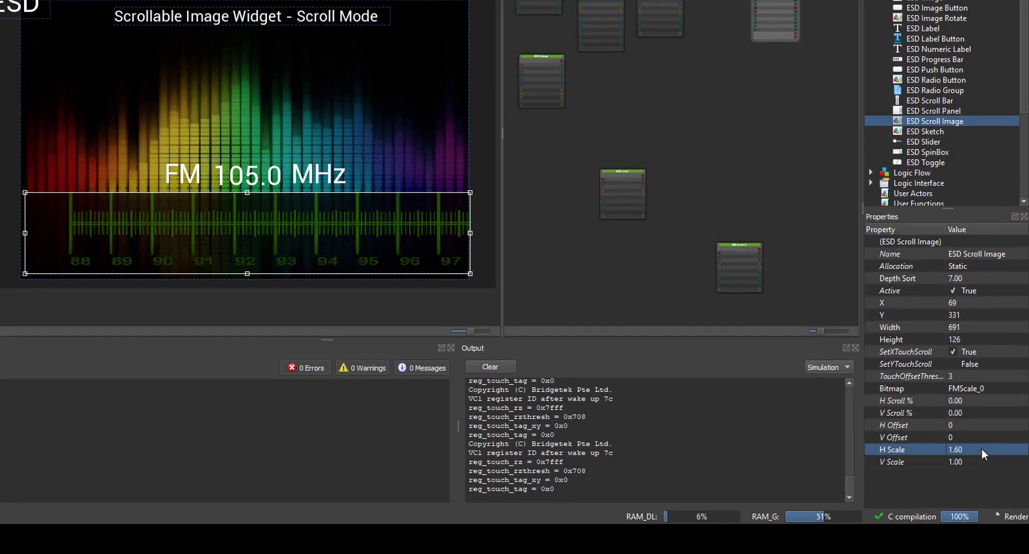
click(967, 421)
text(5)
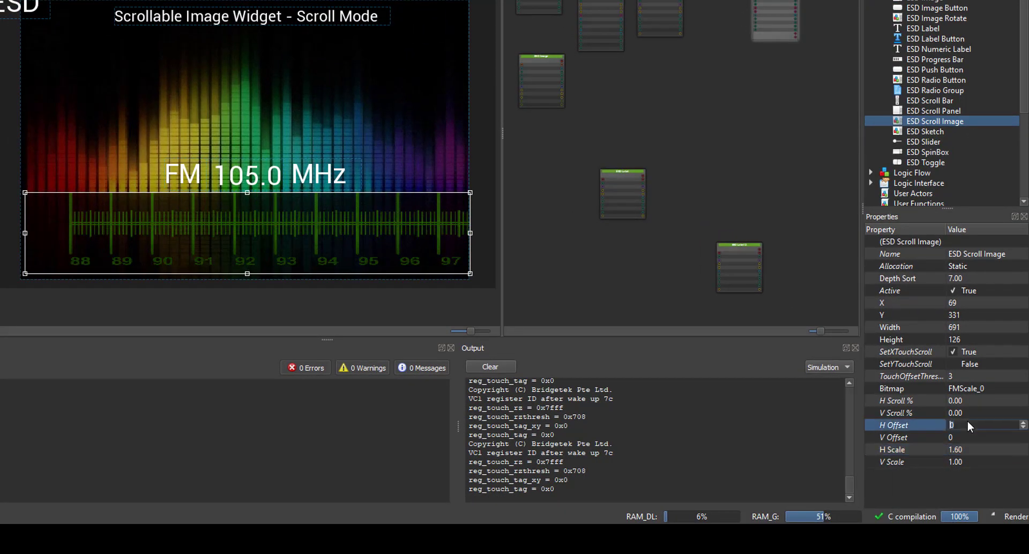
text(10)
key(Return)
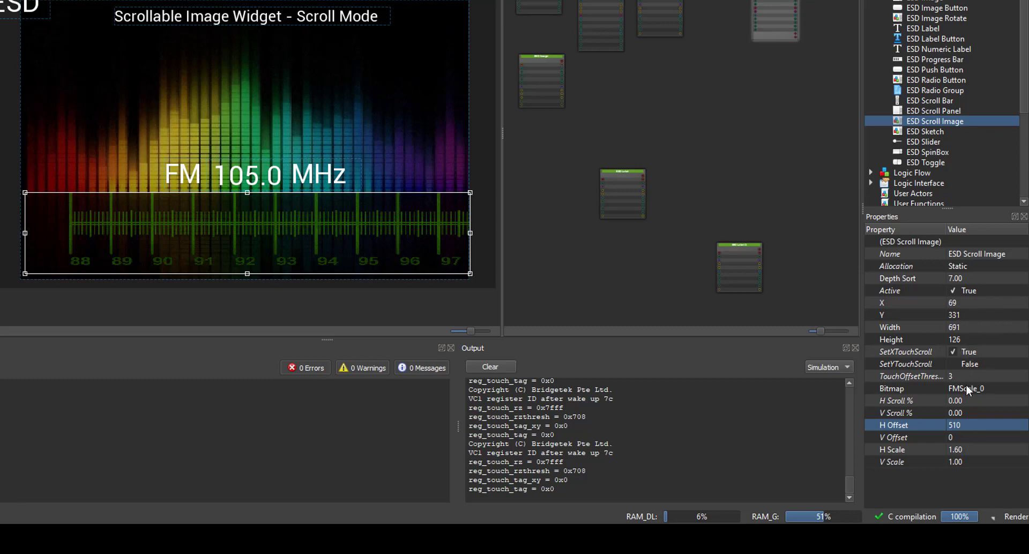
Step: Turn off SetXTouchScroll for the scroll image and save the project
click(952, 354)
click(952, 352)
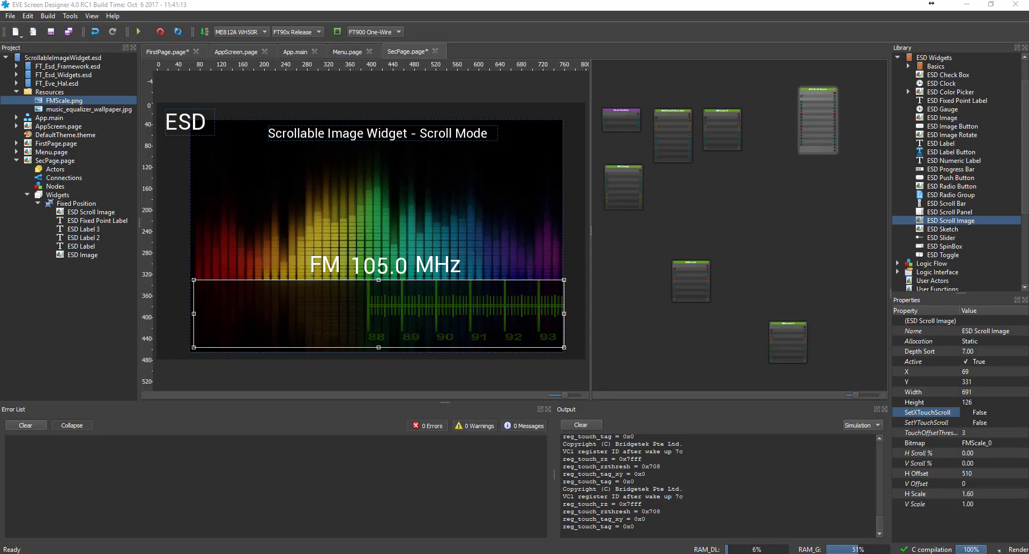
key(ctrl+s)
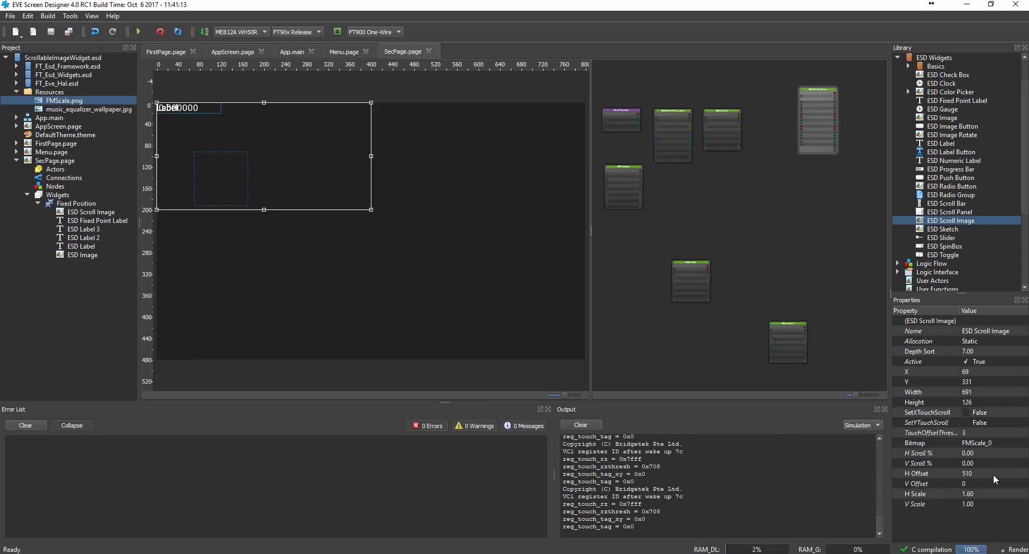
Step: Set the scroll image's H Offset to 553 and fit it to the background at X 62, Y 336, width 696
click(992, 474)
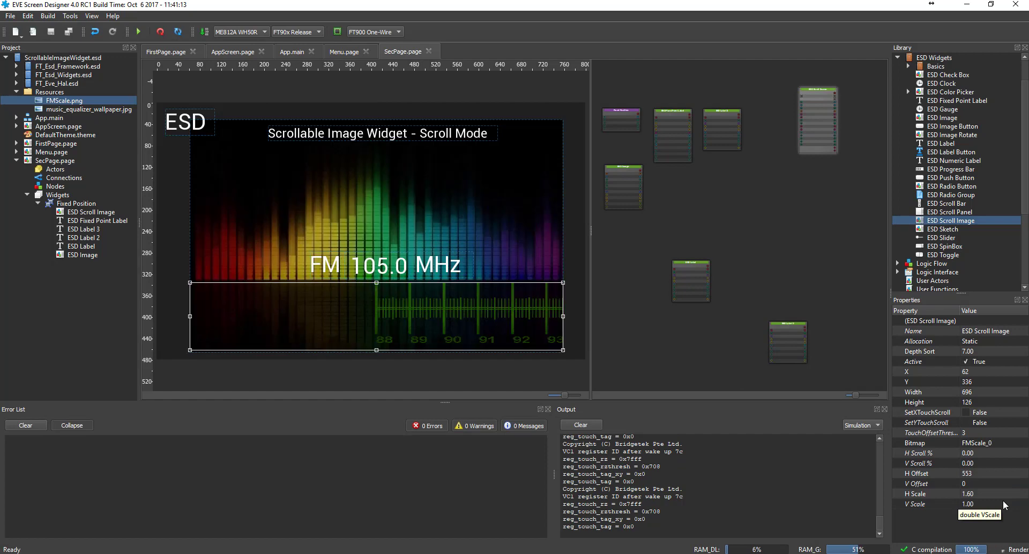
Step: Add a Line Widget and shape it into a vertical line about 105 high over the scroll image, at about X 275, Y 343
scroll(969, 230, up, 4)
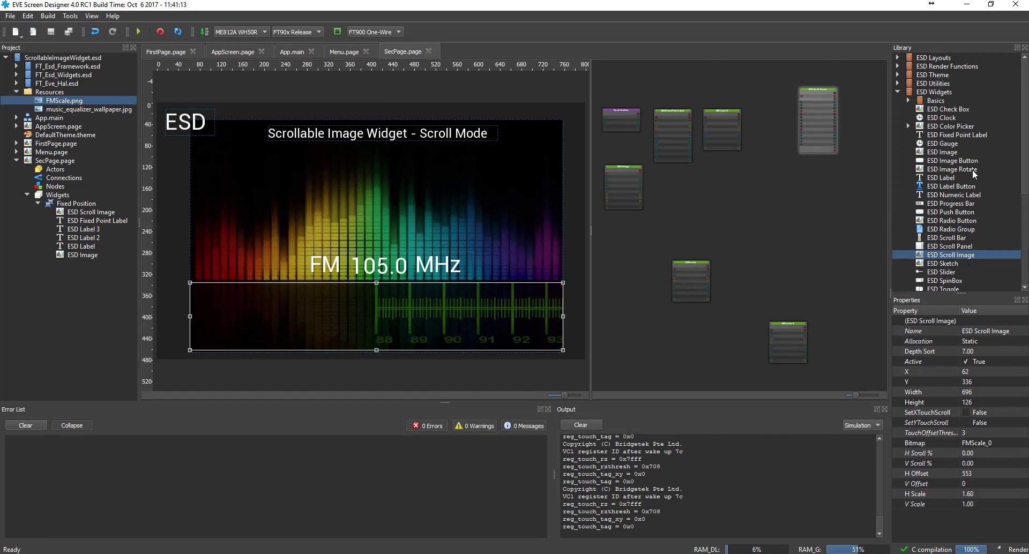
click(908, 100)
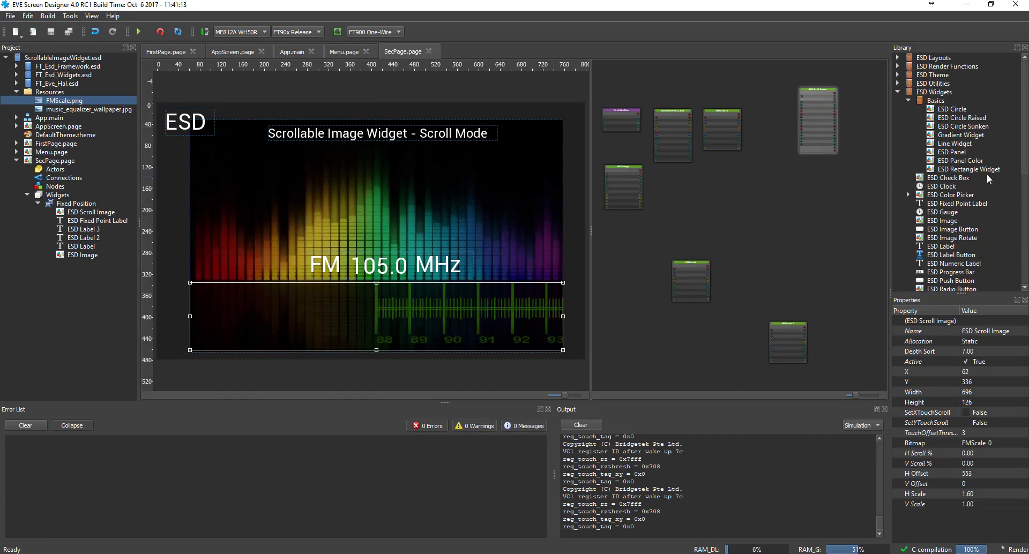
drag(954, 143, 374, 234)
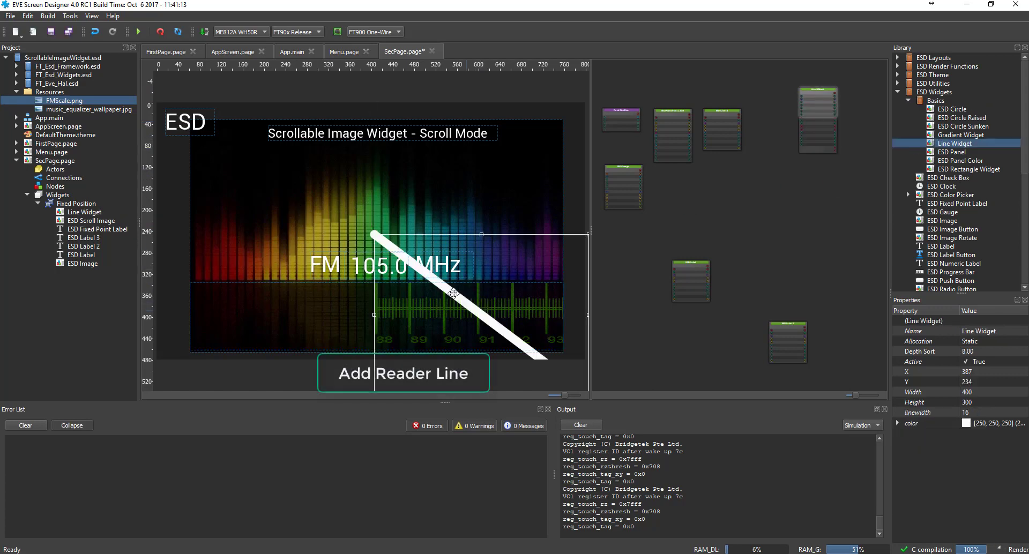
drag(474, 309, 404, 244)
drag(520, 330, 304, 346)
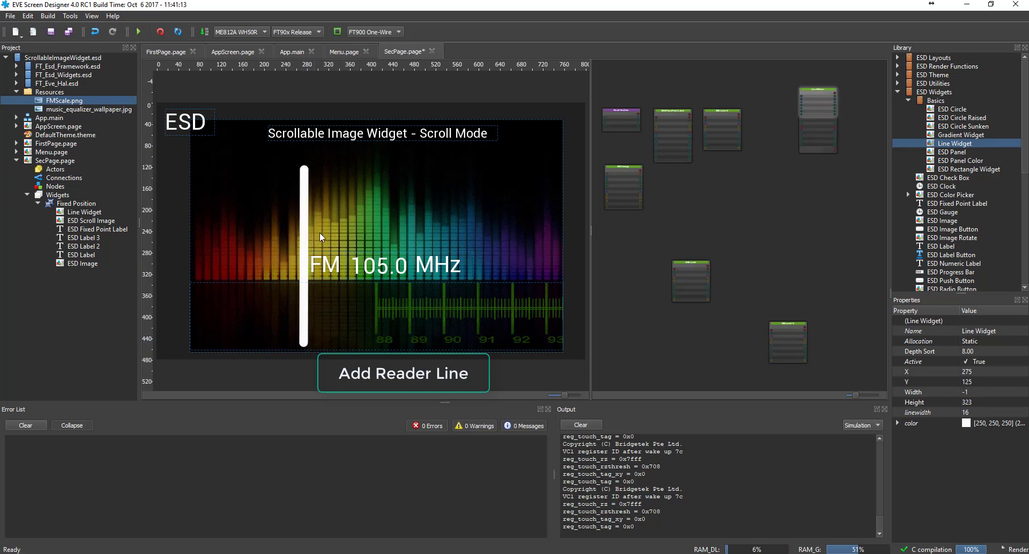
drag(303, 169, 305, 284)
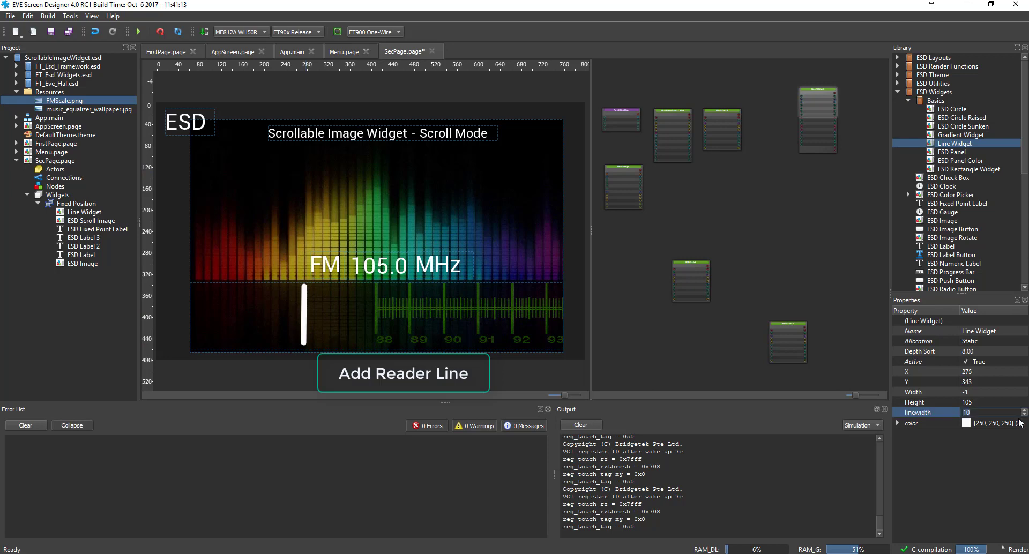
Step: Reduce the vertical line's linewidth to 6
click(1024, 414)
click(1024, 415)
click(1024, 414)
click(1024, 415)
Step: Change the vertical line's color to orange, RGB 211, 141, 27
click(971, 424)
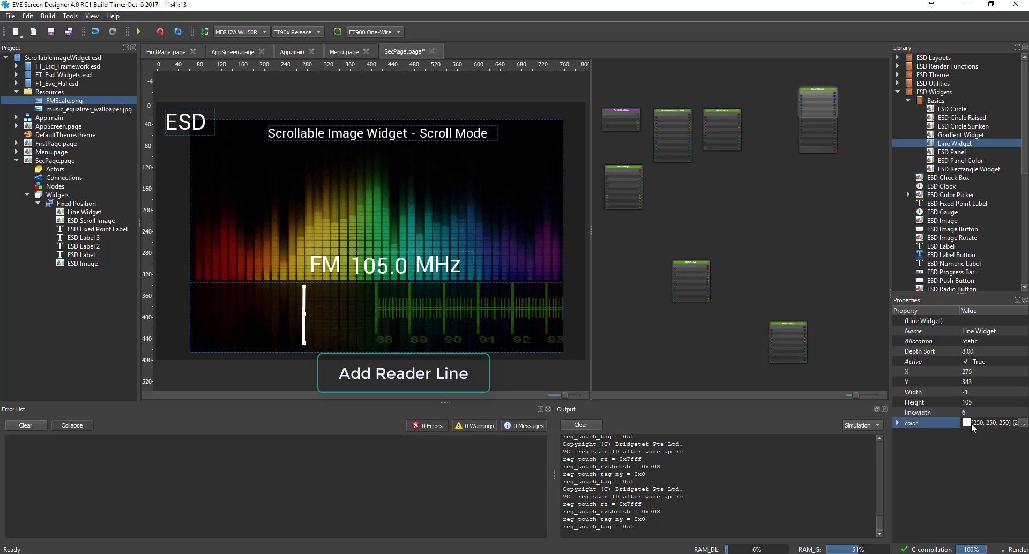
click(1022, 423)
drag(611, 202, 613, 193)
click(642, 201)
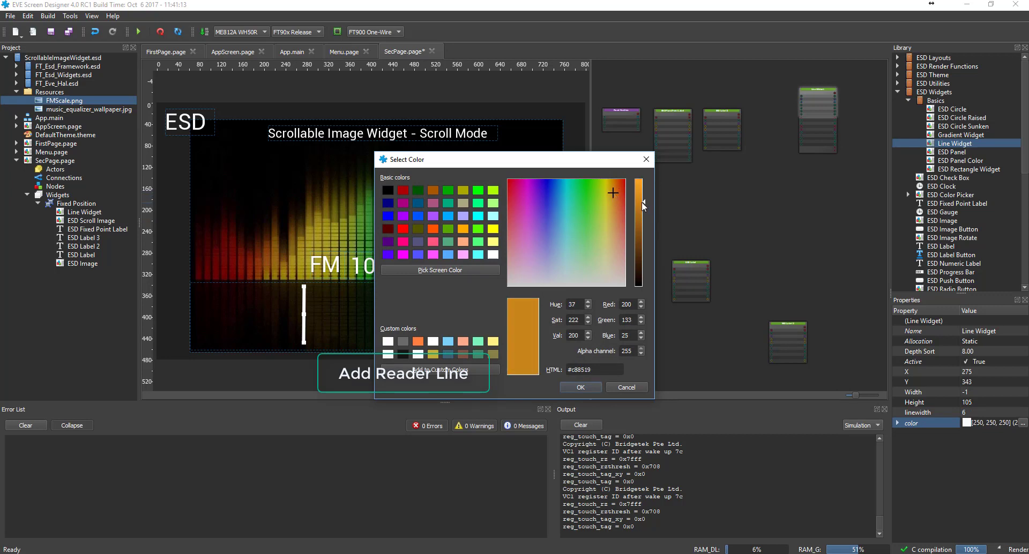
click(581, 387)
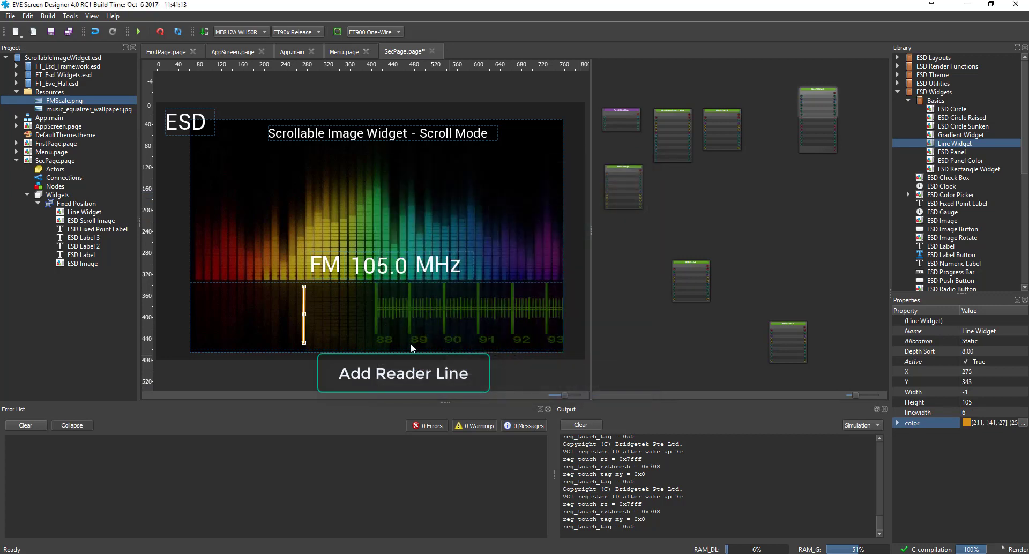
Step: Move the orange line to the scale's 88 mark, at about X 411, Y 338, and shorten it to about 90 high
click(303, 298)
click(314, 365)
click(306, 325)
click(305, 325)
drag(304, 327, 376, 325)
drag(377, 275, 377, 283)
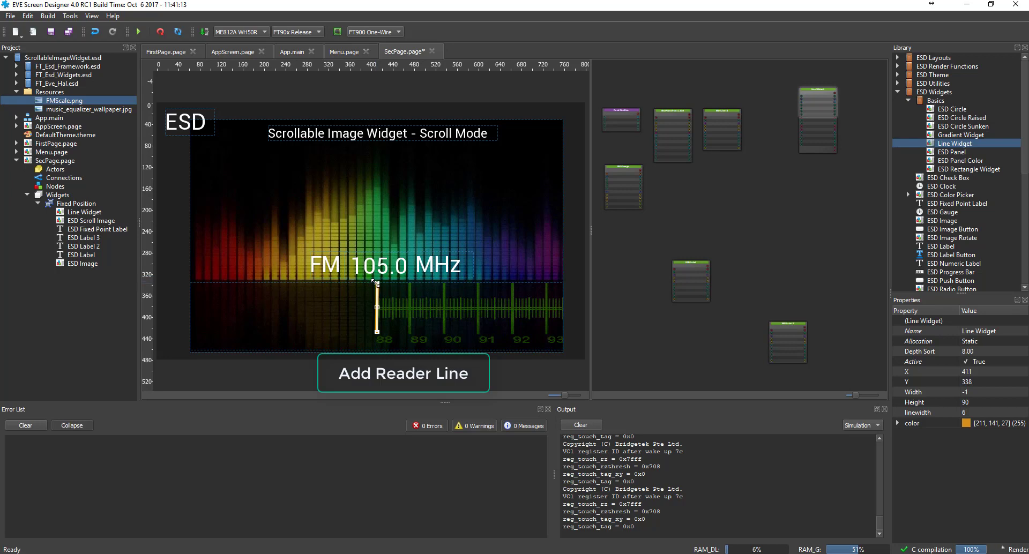
Step: Shrink the equalizer background slightly and fit the scroll image along its lower part at X 81, Y 324, width 653
scroll(376, 306, up, 4)
scroll(391, 308, down, 2)
click(1002, 393)
scroll(295, 327, down, 1)
click(294, 327)
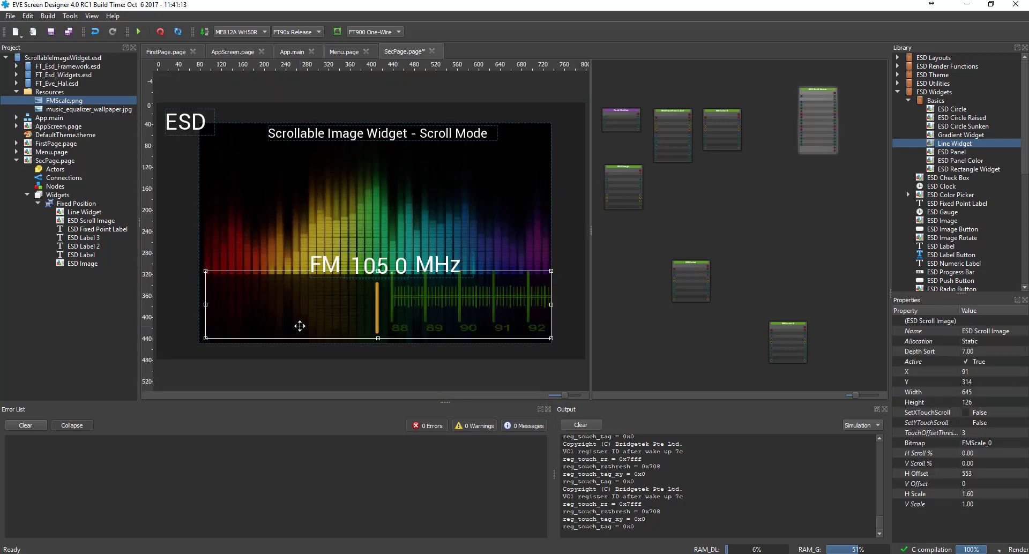
drag(295, 327, 294, 328)
drag(546, 311, 550, 311)
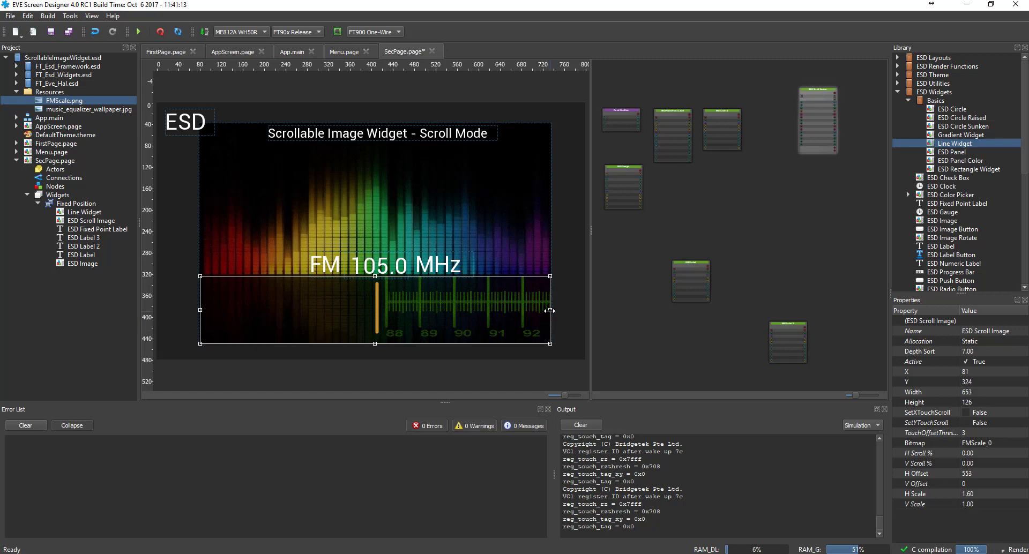
Step: Decrease the scroll image's H Offset until the scale's 88 mark lines up with the orange line
click(998, 474)
click(1024, 476)
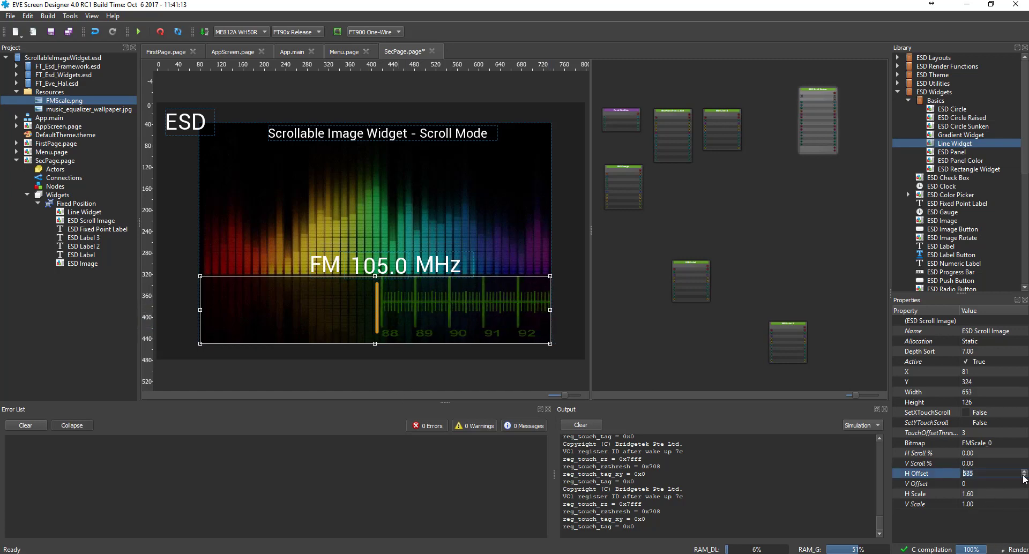
drag(1023, 476, 1022, 476)
Step: Move the Line Widget's node away from the scroll image's node to an empty area of the logic view
click(787, 339)
click(827, 115)
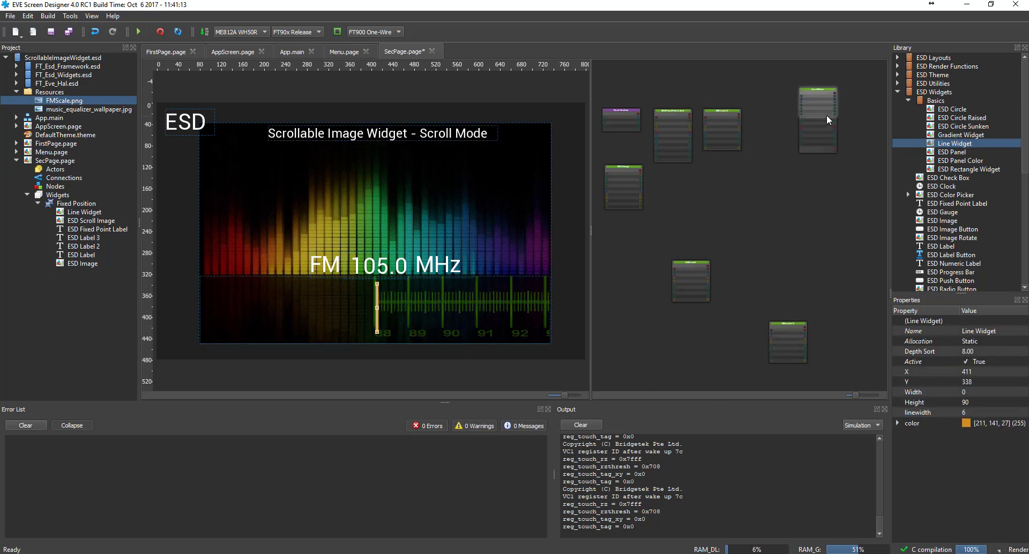
click(741, 186)
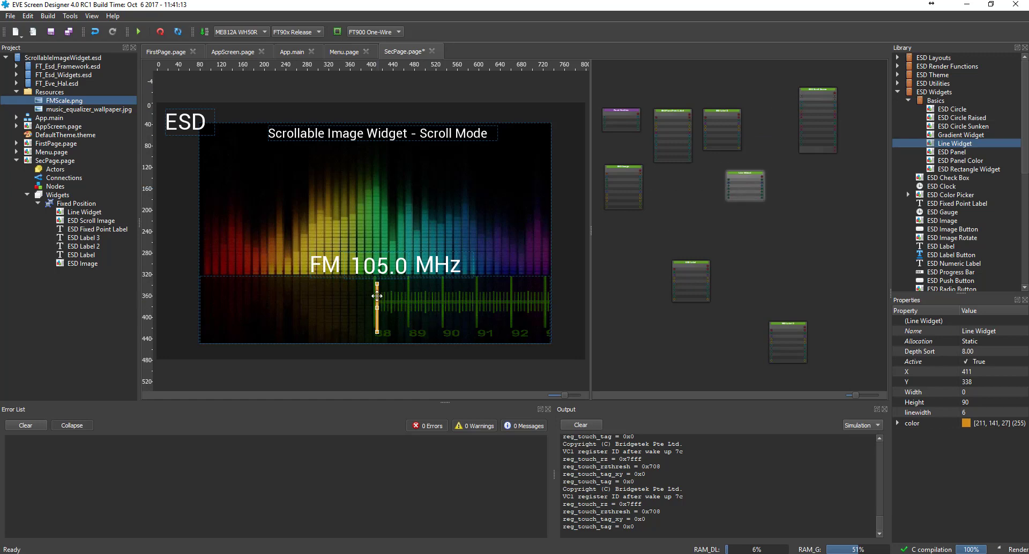
Step: Nudge the orange line slightly up and left so that it sits exactly on the 88 mark
click(377, 295)
click(757, 184)
click(756, 186)
click(378, 361)
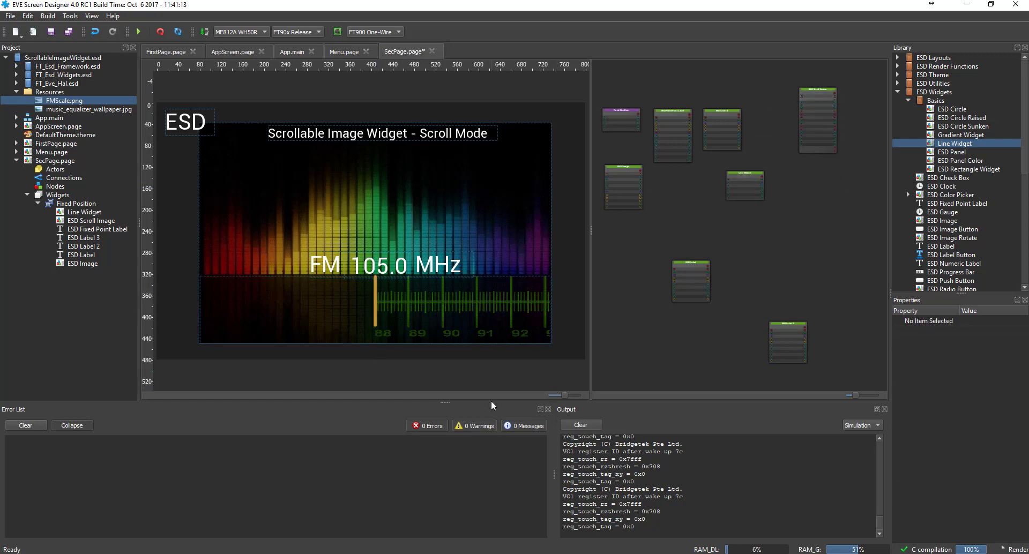
Step: Select the background, title, frequency labels and scroll image together and shift them slightly up and left
drag(570, 348, 156, 114)
drag(340, 201, 337, 200)
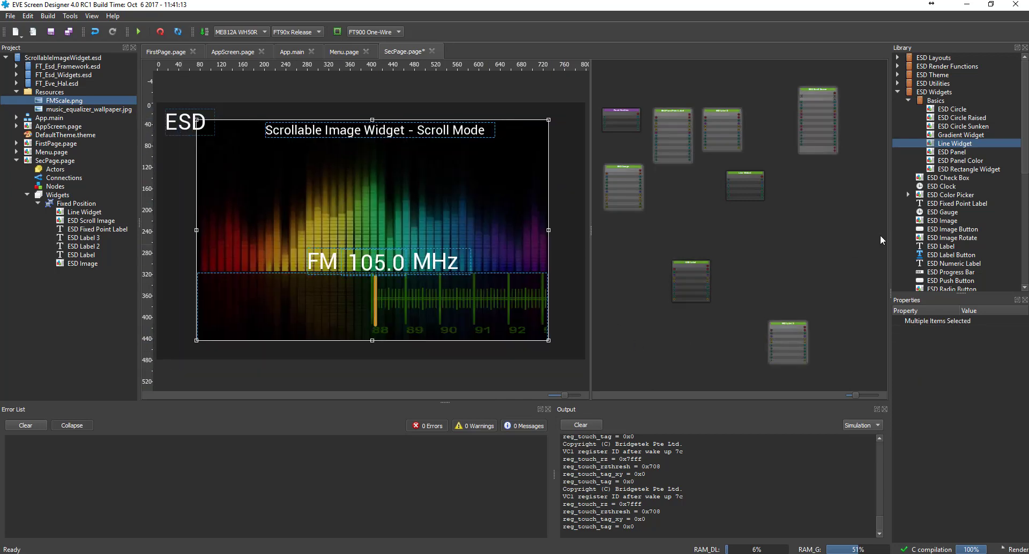
Step: Add an ESD Slider below the background at about X 169, Y 439, sized about 476 by 31
scroll(973, 227, down, 5)
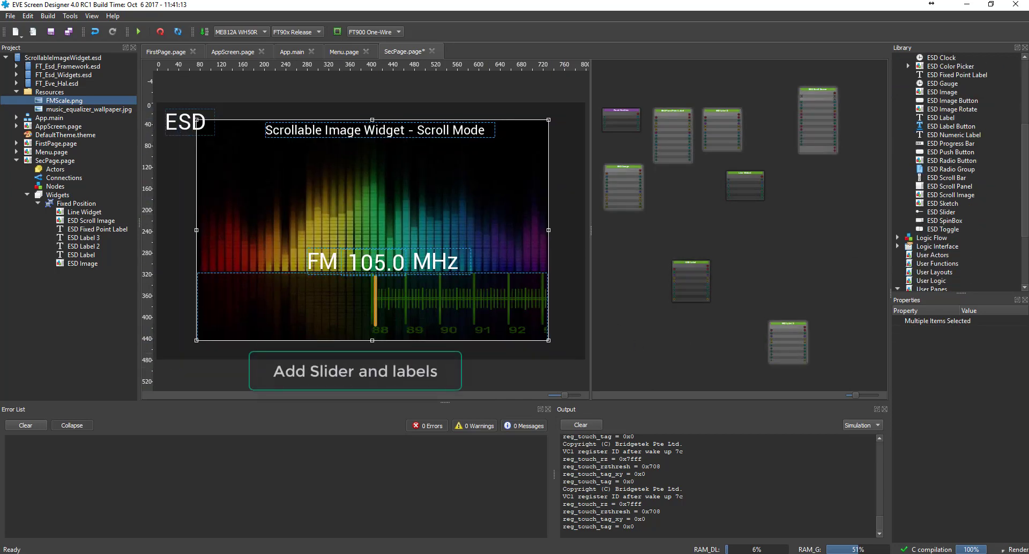
drag(941, 212, 502, 354)
drag(254, 350, 247, 349)
drag(375, 343, 375, 338)
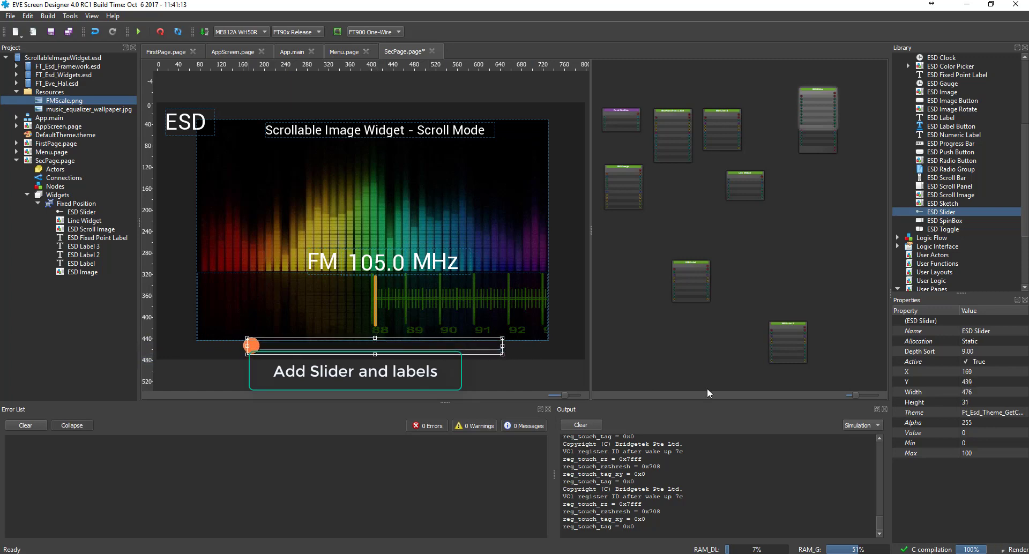
click(579, 366)
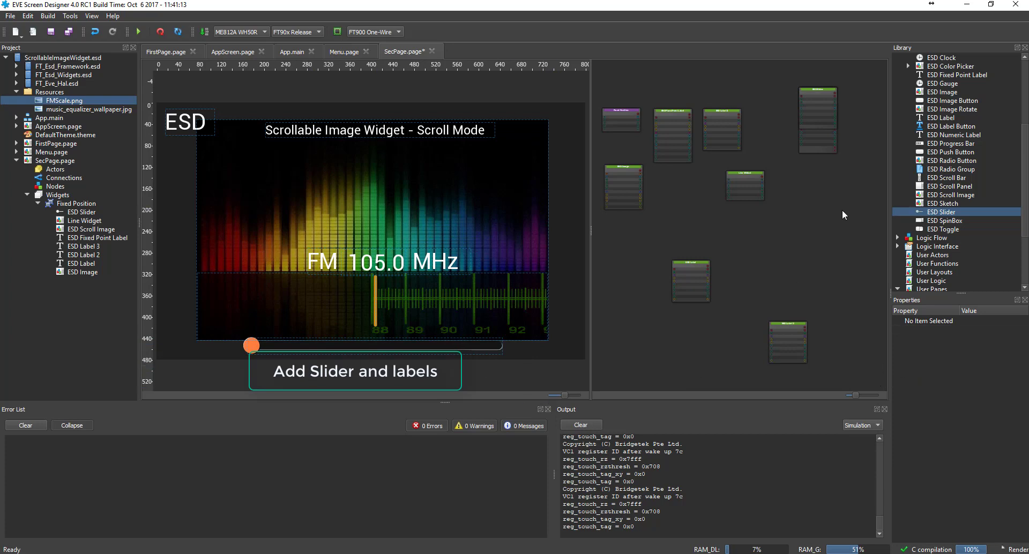
Step: Add an ESD Label reading "H Scroll:" just left of the slider, at about X 88, Y 444
drag(941, 114, 204, 345)
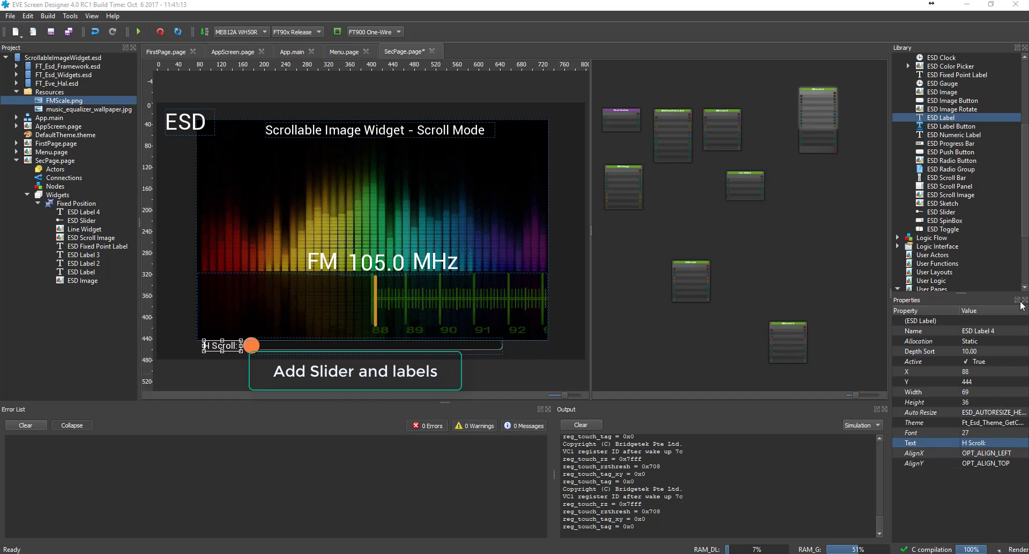
click(952, 117)
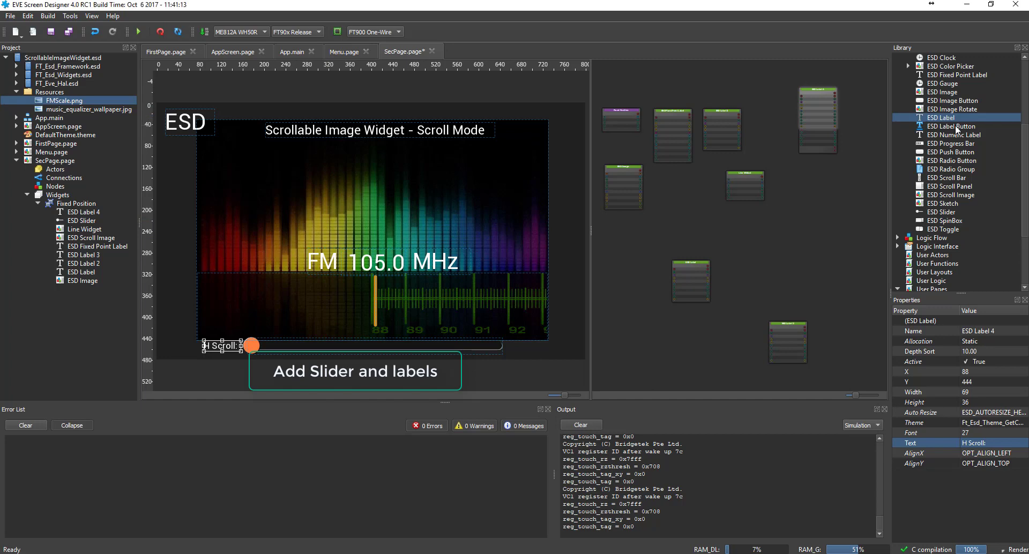
Step: Add an ESD Numeric Label just after the slider at about X 654, Y 445, and an ESD Label reading "%" beside it
click(962, 135)
drag(959, 140, 509, 347)
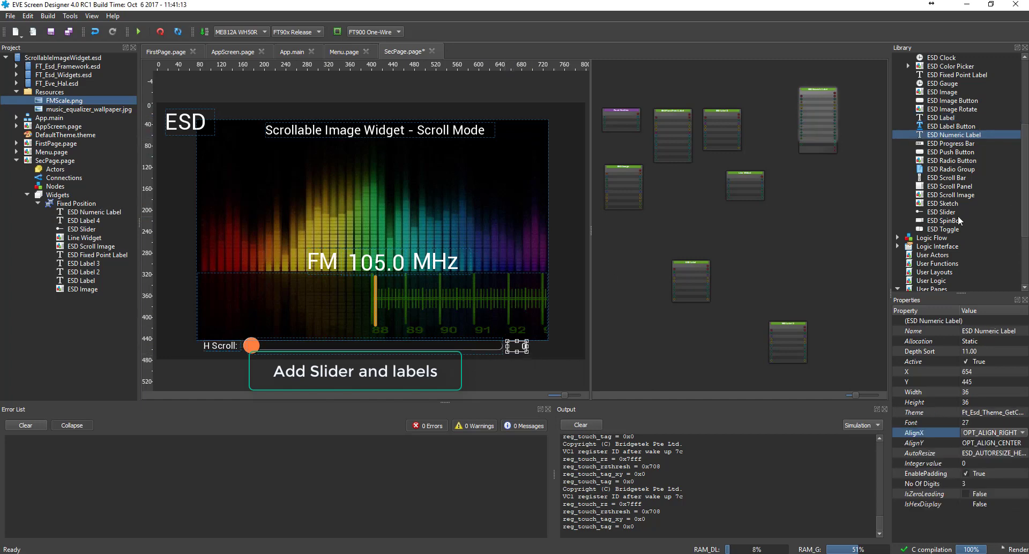
drag(942, 117, 553, 349)
click(988, 446)
right_click(988, 446)
click(993, 435)
click(994, 445)
text(%)
Step: Set the font of the numeric label and the "%" label to 30 and nudge them into line beside the slider
click(1020, 433)
click(1025, 431)
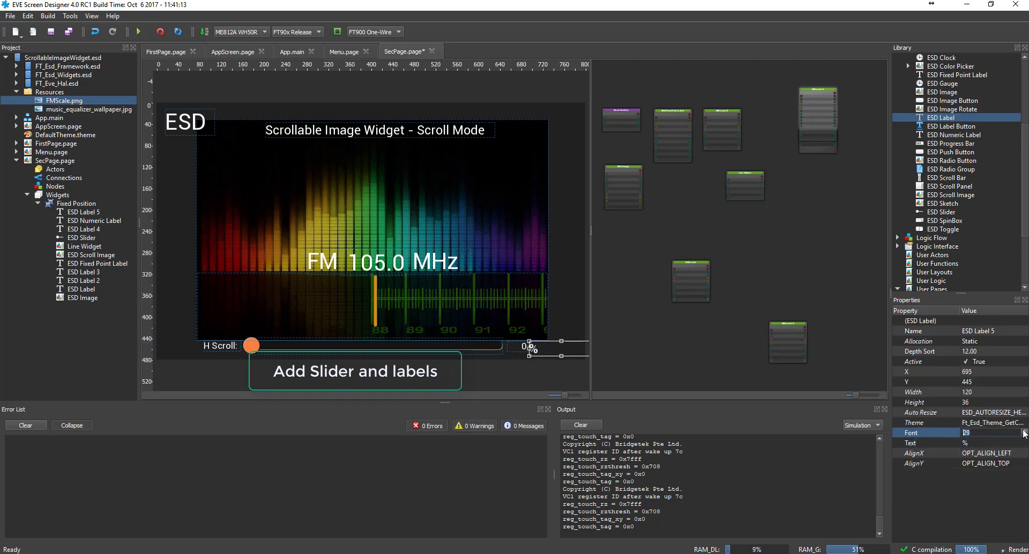
click(510, 348)
click(994, 454)
click(994, 422)
click(1024, 420)
click(1023, 420)
click(1024, 420)
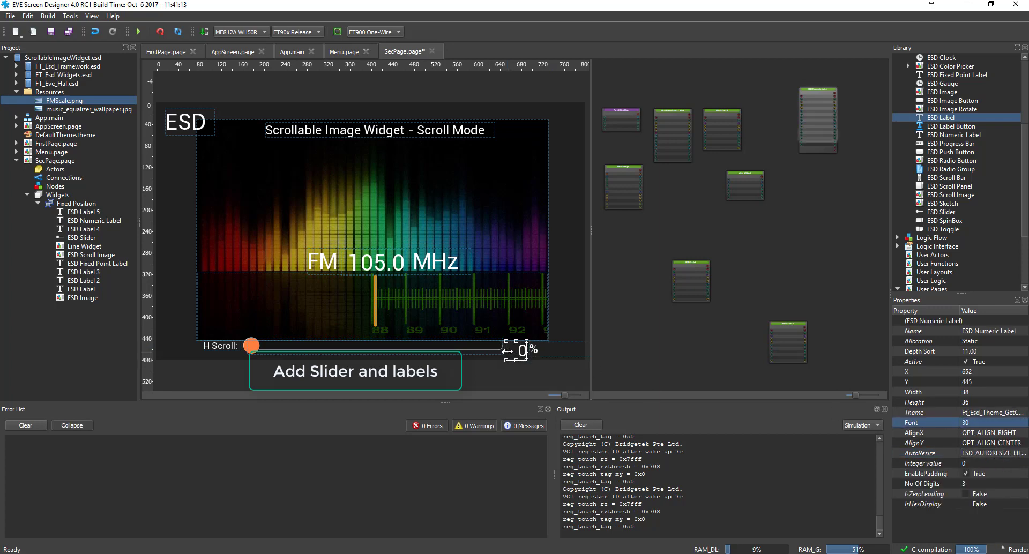
click(536, 347)
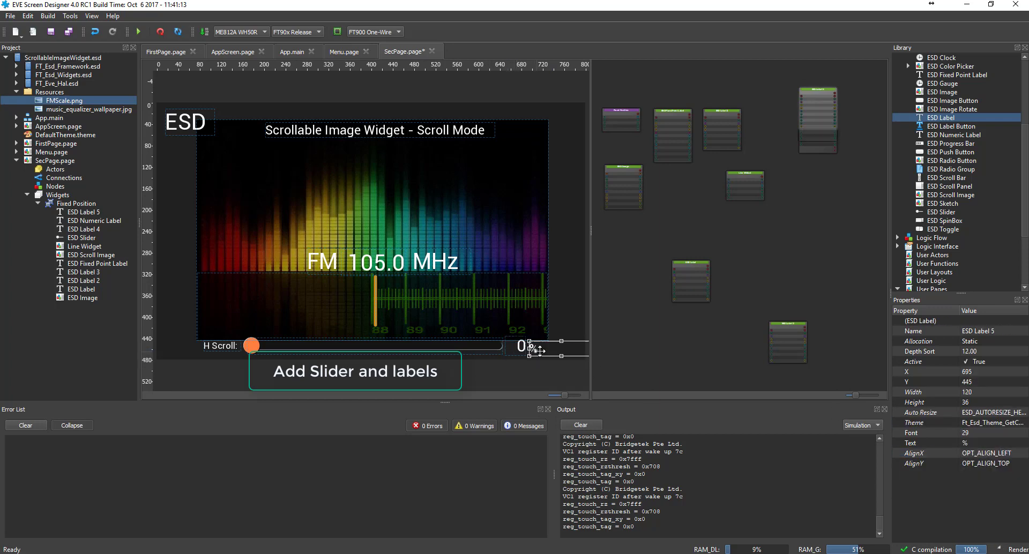
click(994, 433)
click(1024, 430)
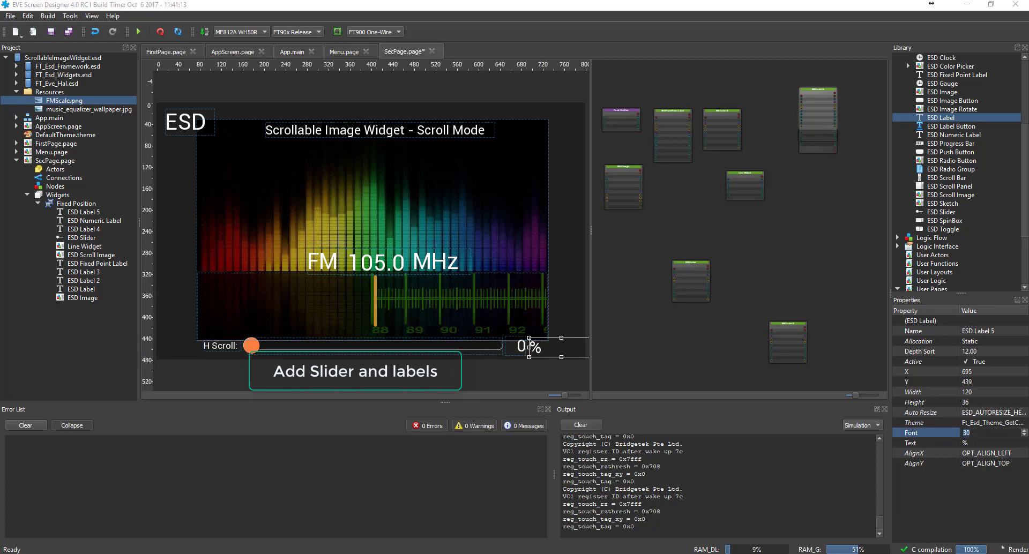
click(578, 378)
drag(516, 353, 515, 355)
Step: Set the ESD Slider's maximum value to 170
click(486, 365)
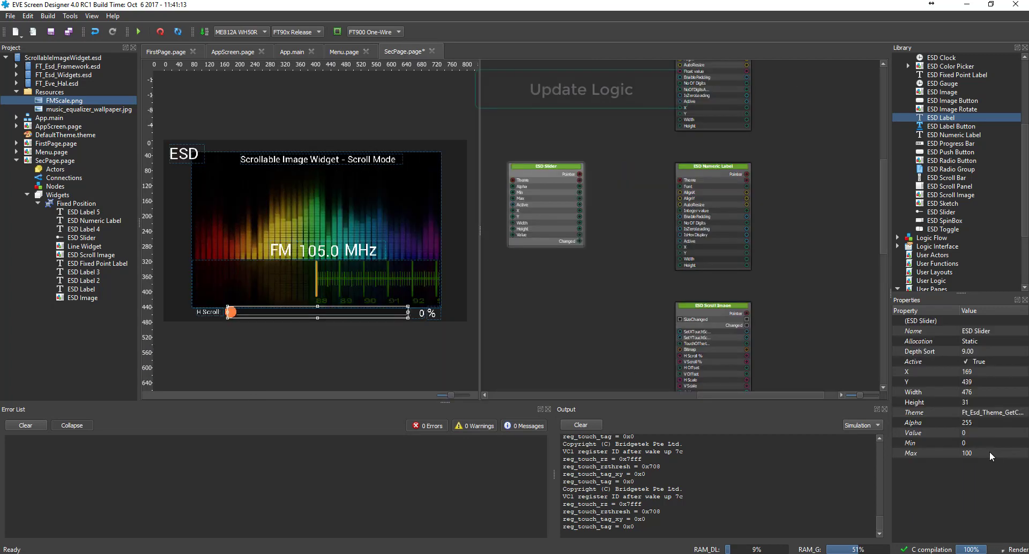
click(989, 451)
text(170)
key(Return)
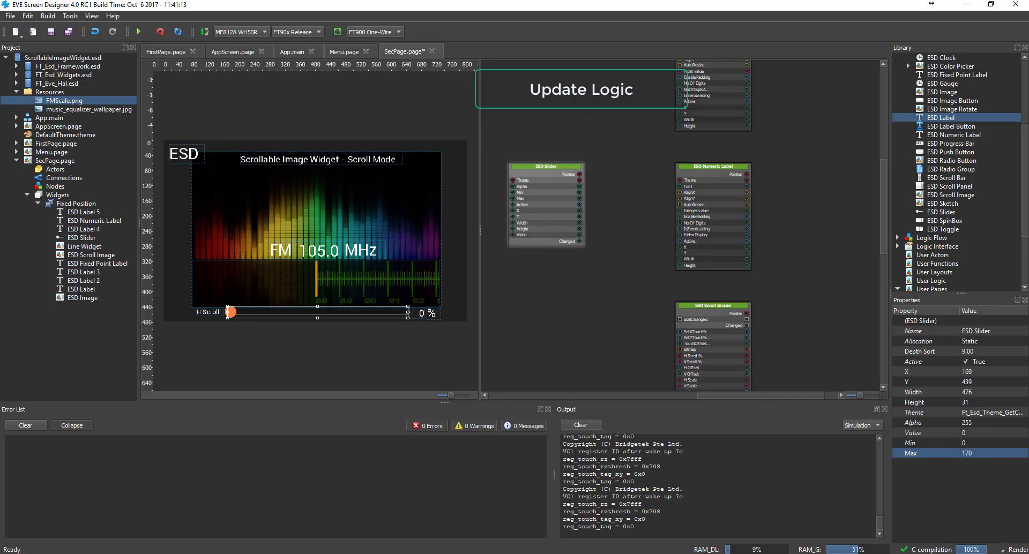
Step: Add a Binary Operator from the Logic Flow library between the ESD Slider and ESD Numeric Label nodes
scroll(933, 205, down, 4)
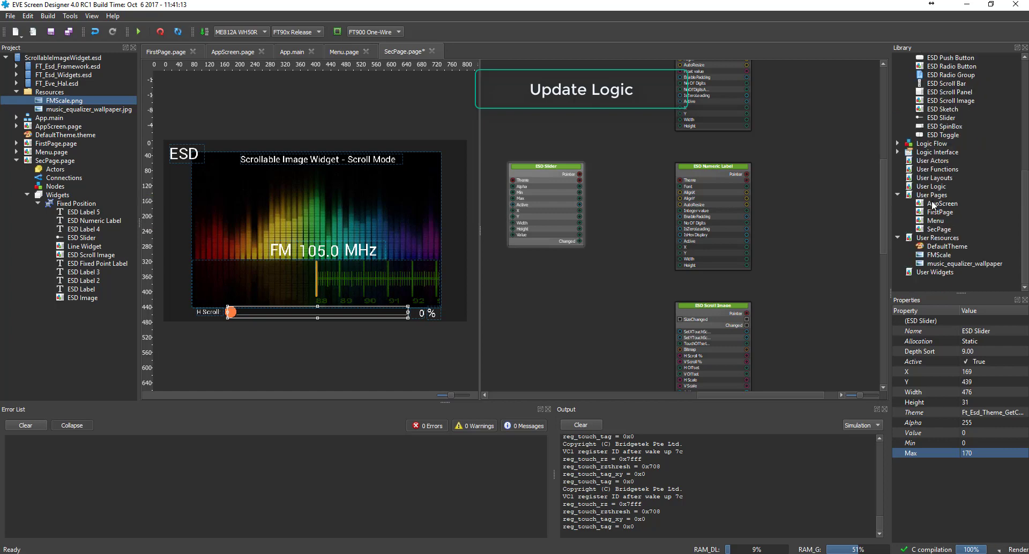
click(897, 152)
click(897, 152)
click(898, 144)
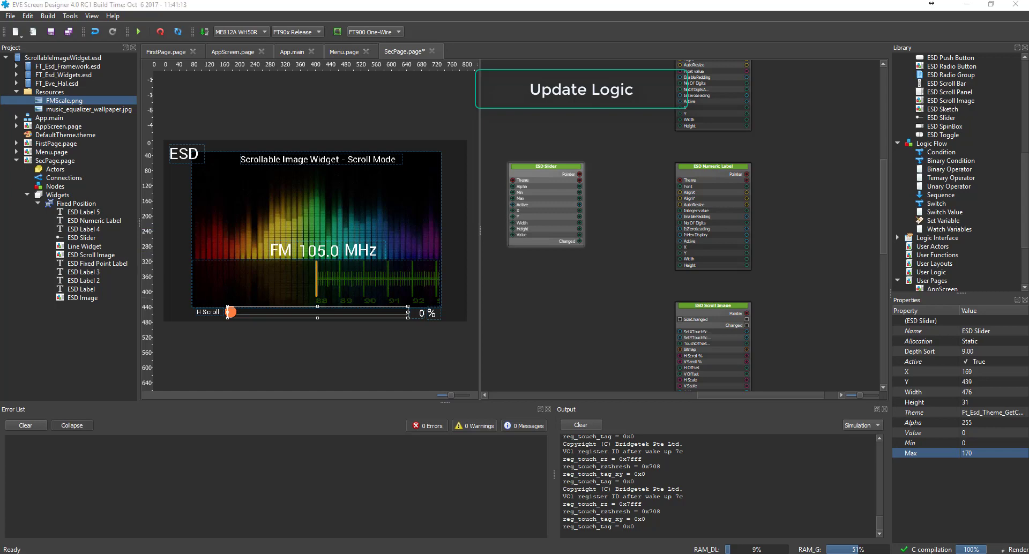
drag(946, 171, 617, 207)
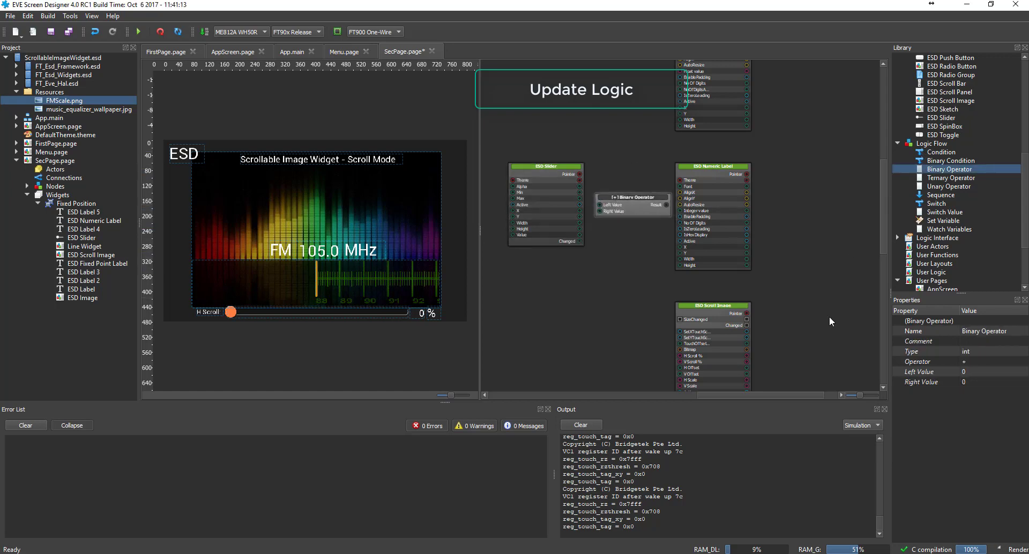
Step: Set the binary operator's type to double and its right value to 1.70
click(1015, 355)
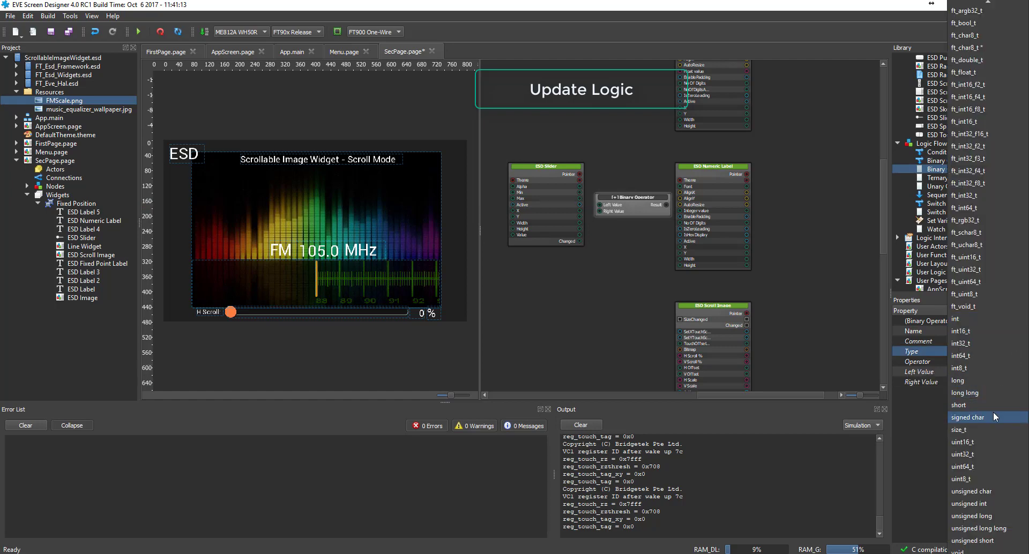
key(Escape)
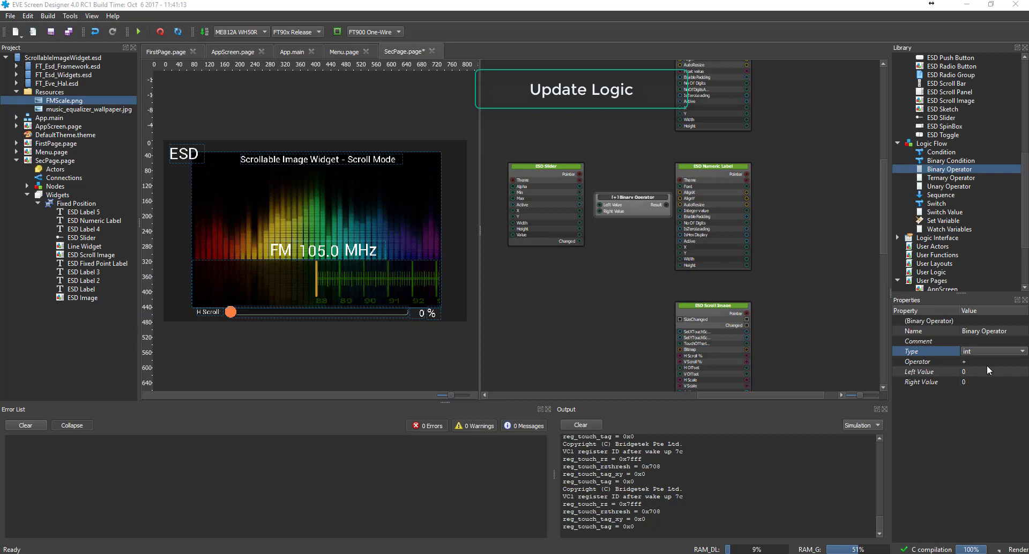
click(994, 351)
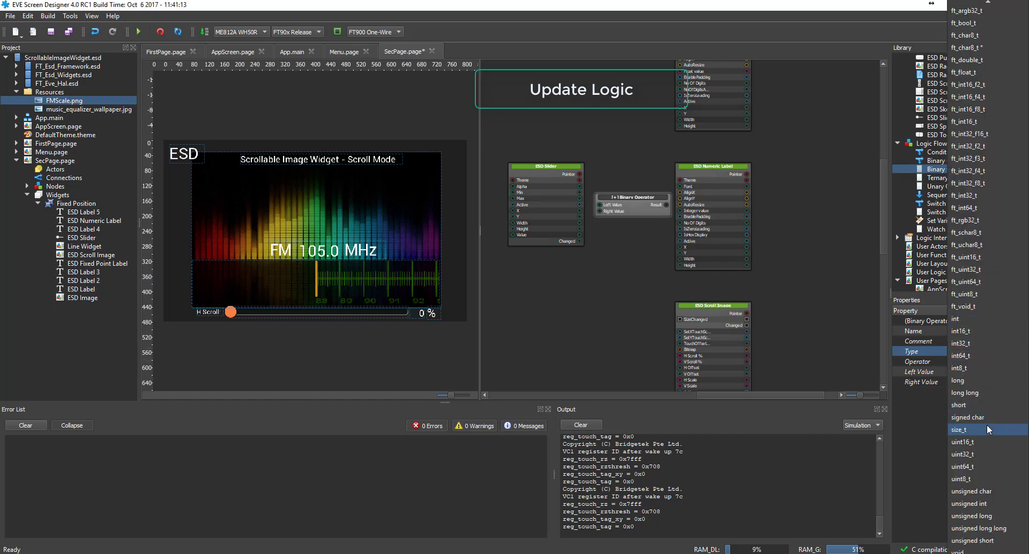
scroll(986, 426, up, 11)
click(984, 410)
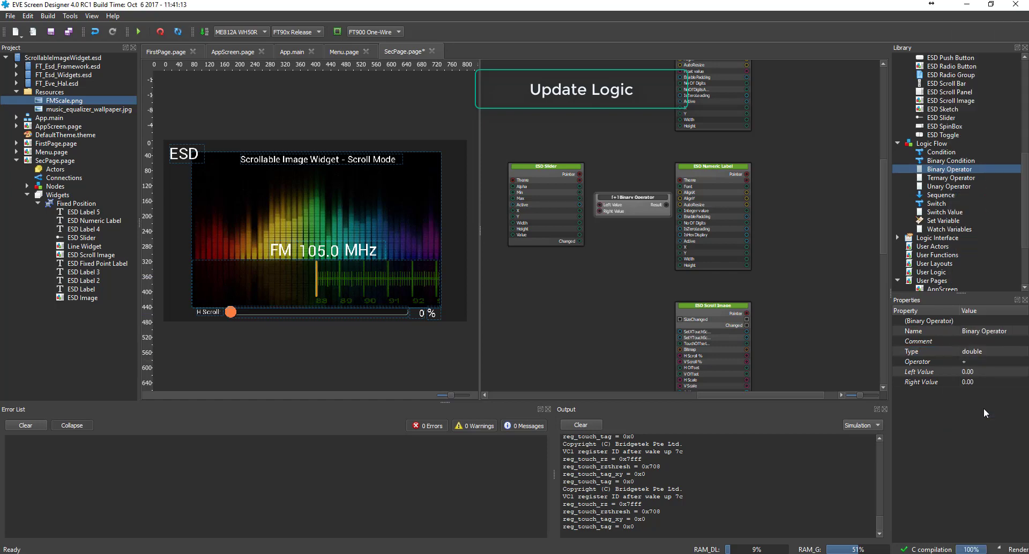
click(992, 381)
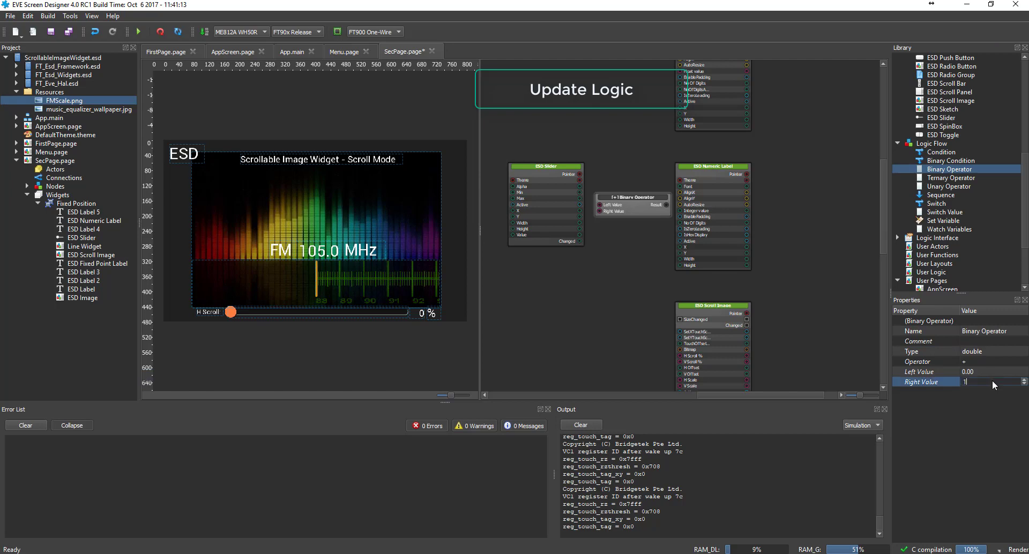
key(Return)
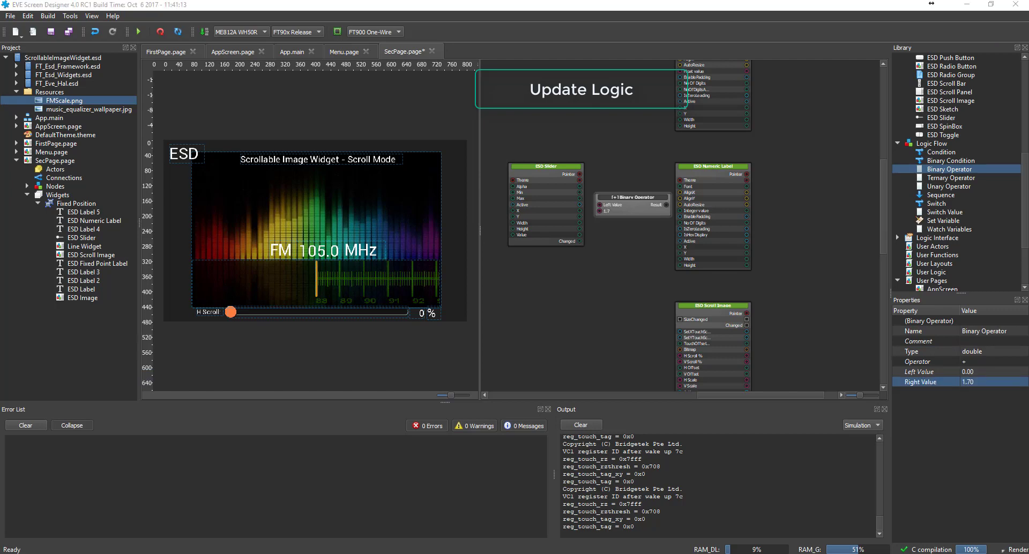
Step: Make room for the binary operator between the neighbouring nodes and connect the slider's Value output to its Left Value
drag(568, 185, 509, 186)
drag(661, 202, 628, 169)
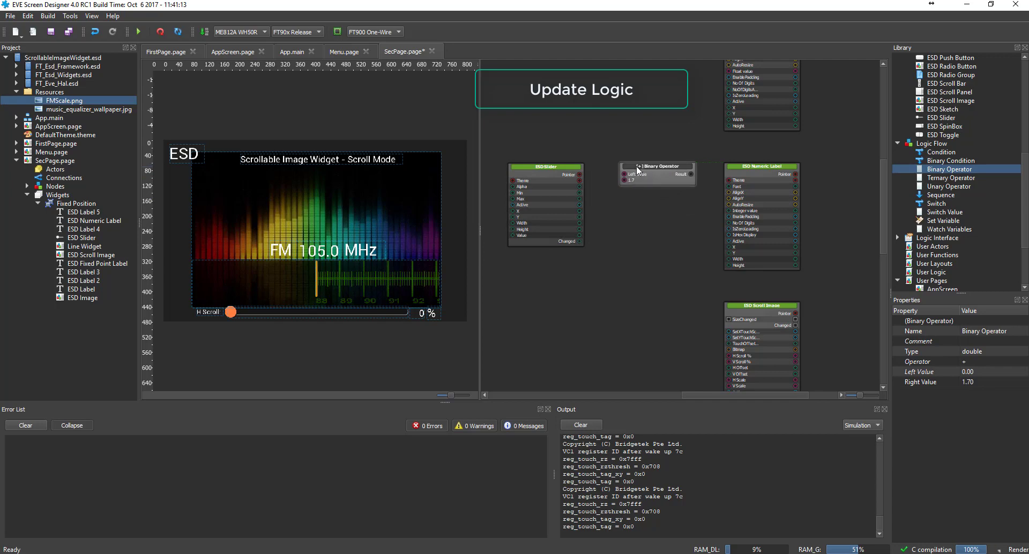
click(653, 271)
scroll(609, 245, up, 2)
drag(610, 246, 711, 269)
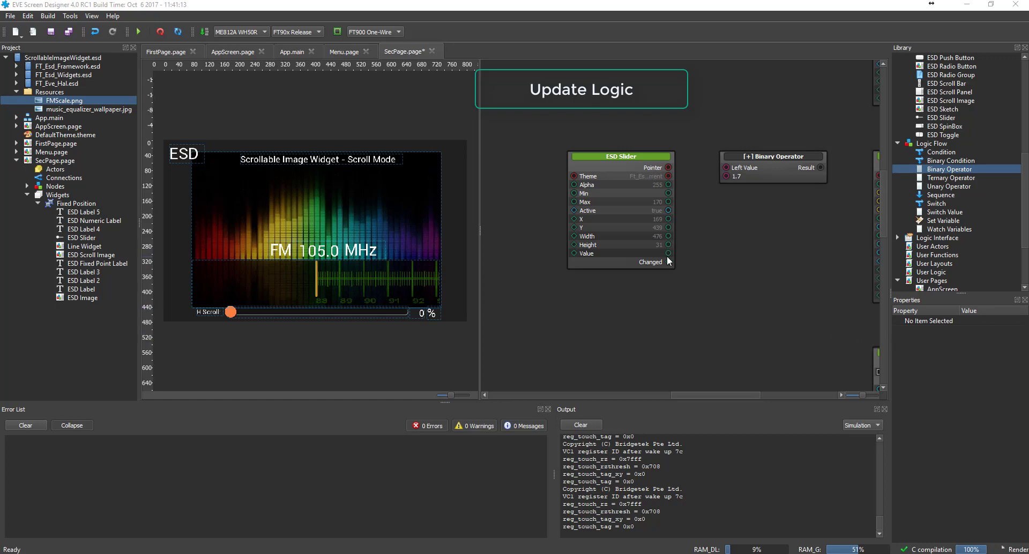
drag(668, 252, 726, 167)
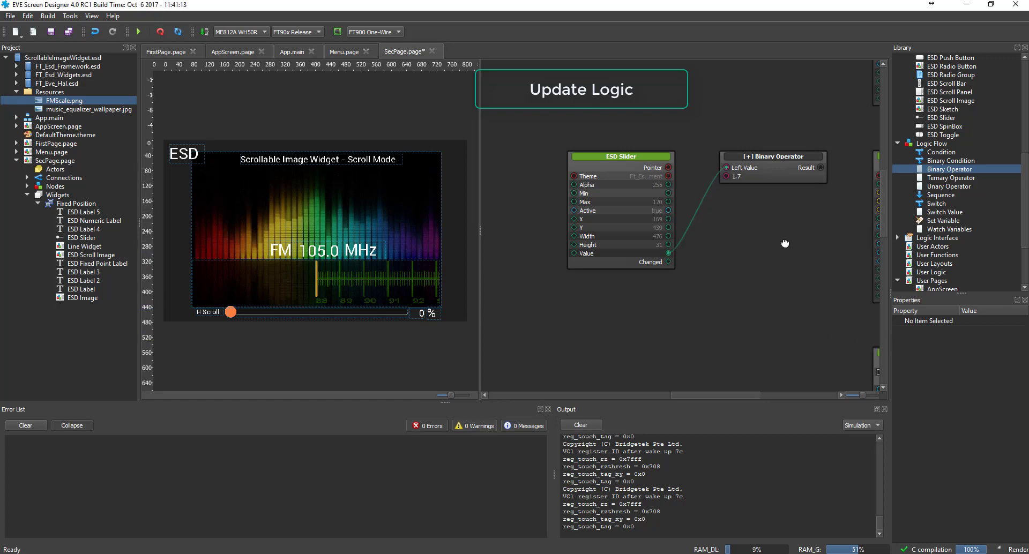
Step: Move the binary operator beside the ESD Scroll Image node and connect its Result to the H Scroll % input
drag(790, 242, 636, 255)
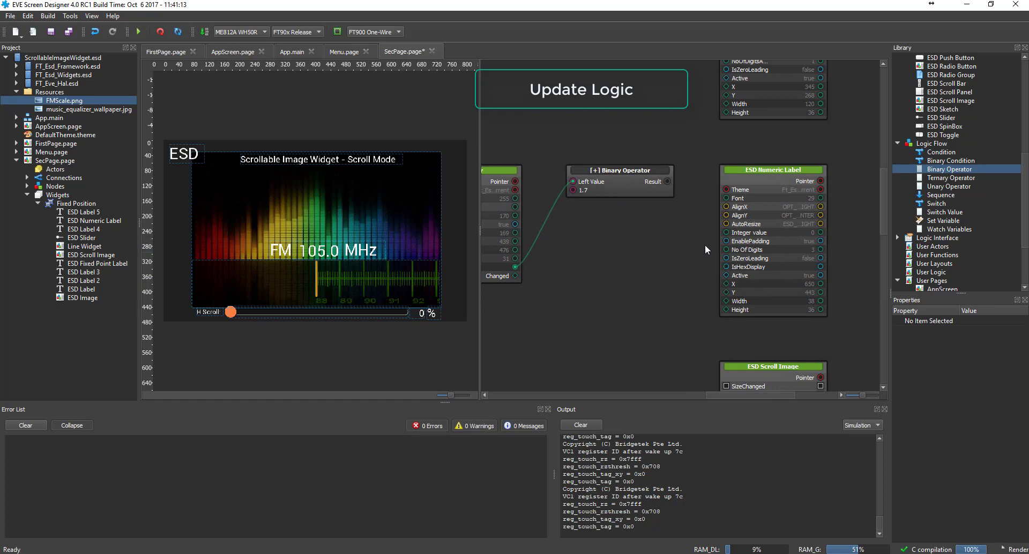
drag(667, 182, 699, 269)
scroll(702, 312, down, 3)
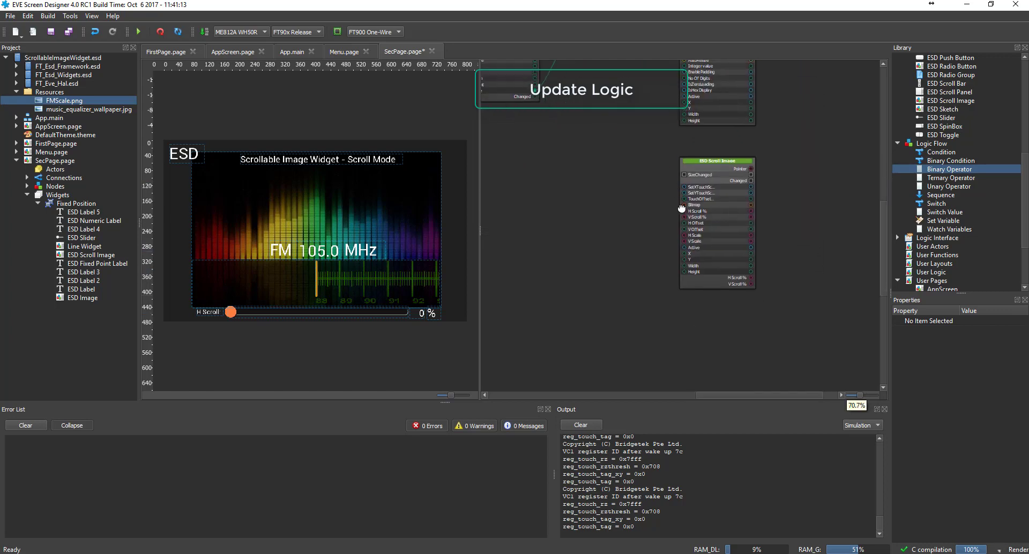
scroll(628, 179, up, 3)
drag(620, 101, 613, 243)
scroll(676, 313, up, 4)
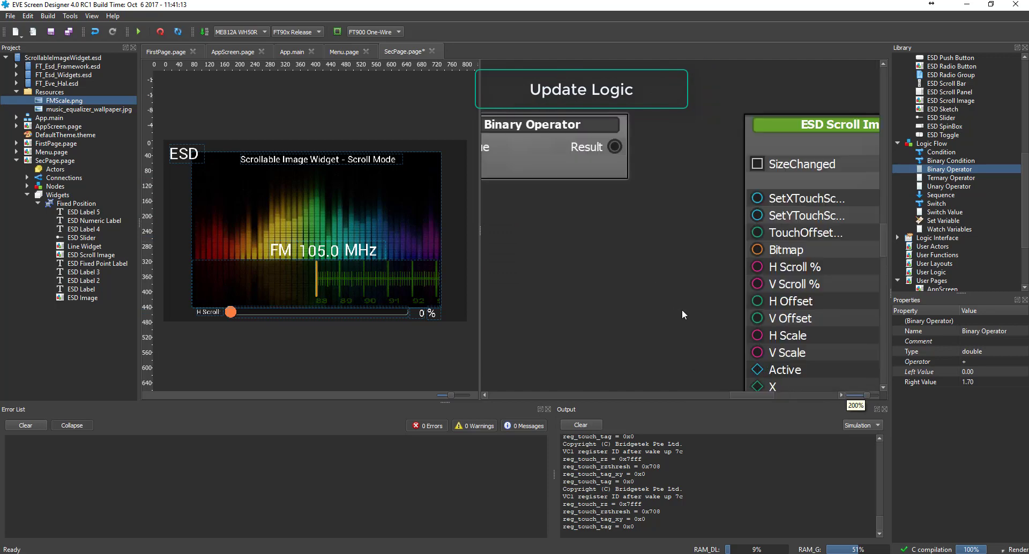
drag(614, 147, 757, 266)
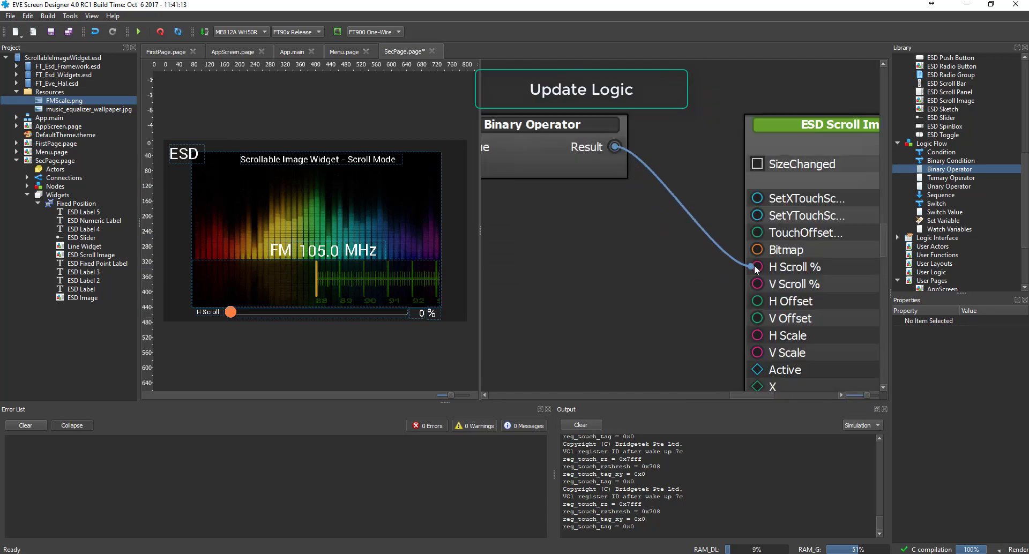
scroll(701, 267, down, 4)
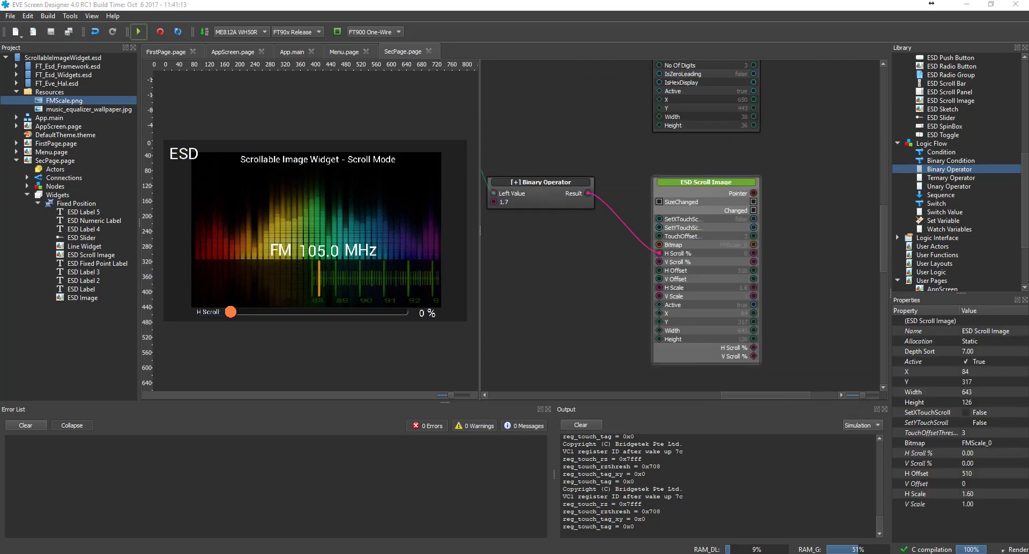
Step: Set the binary operator to division (/) and save the page to test the H Scroll slider
click(556, 198)
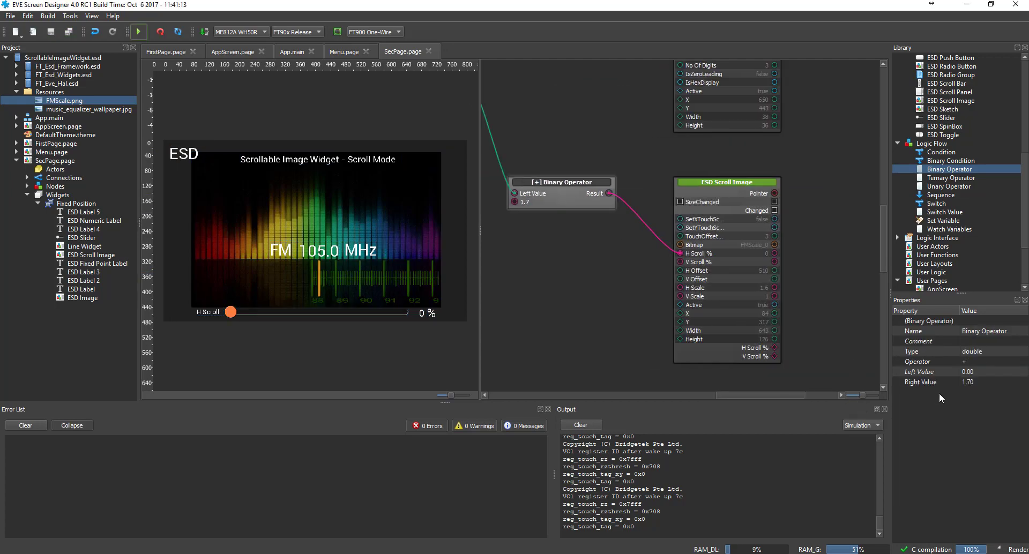
click(996, 362)
click(973, 328)
click(52, 32)
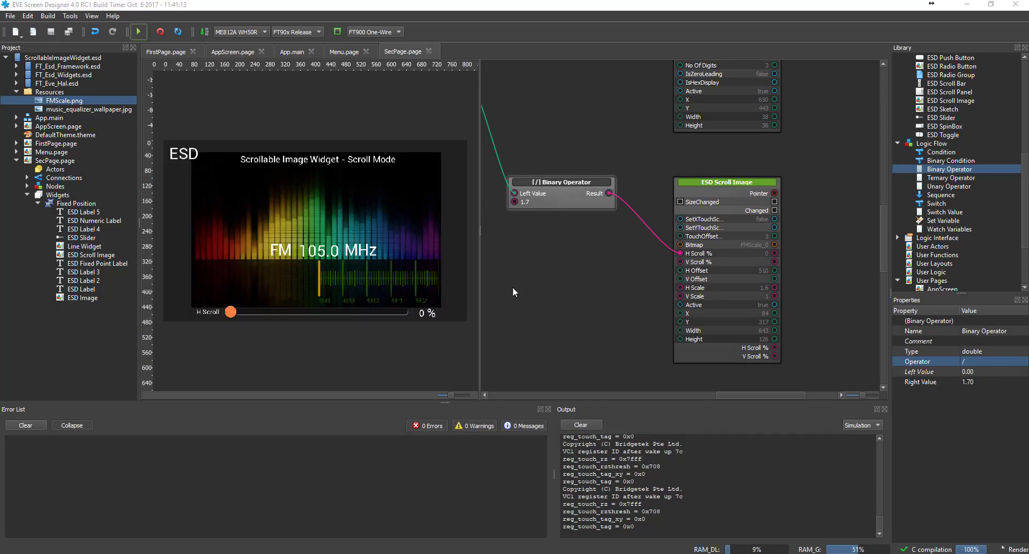
mouse_move(231, 311)
mouse_down()
mouse_move(429, 316)
mouse_move(231, 315)
mouse_up()
Step: Set the BackColor of DefaultTheme.theme to dark grey (24, 24, 24), HTML #181818
click(58, 110)
click(60, 101)
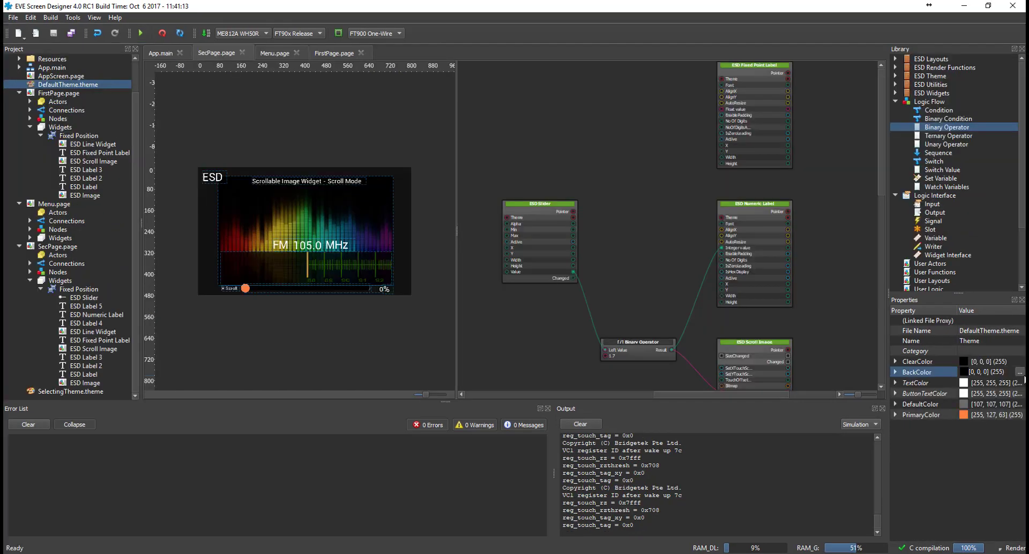
click(1019, 372)
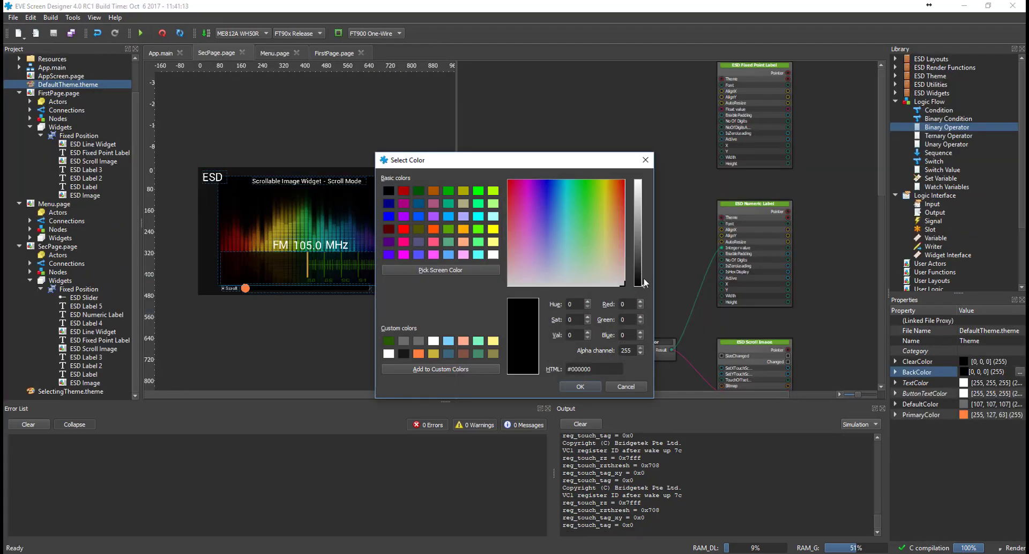
drag(643, 288, 643, 276)
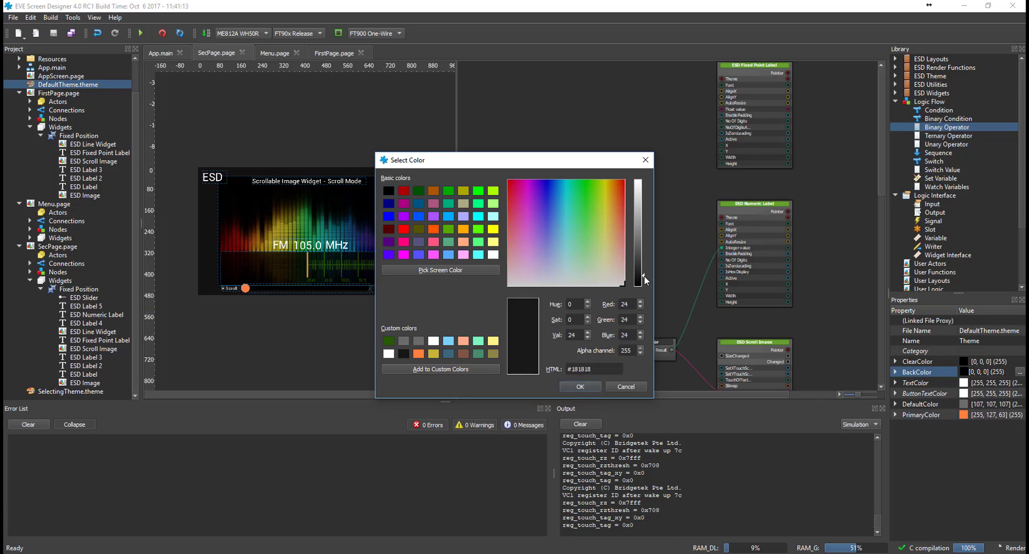
click(586, 388)
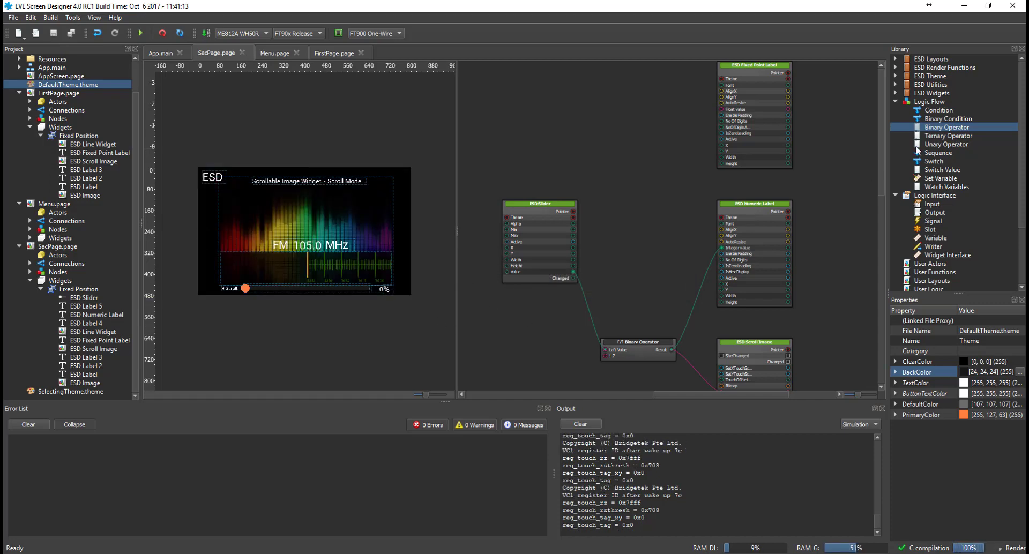
Step: Add two more Binary Operators above the first one, between the slider and label nodes, and set their type to double
drag(938, 129, 616, 162)
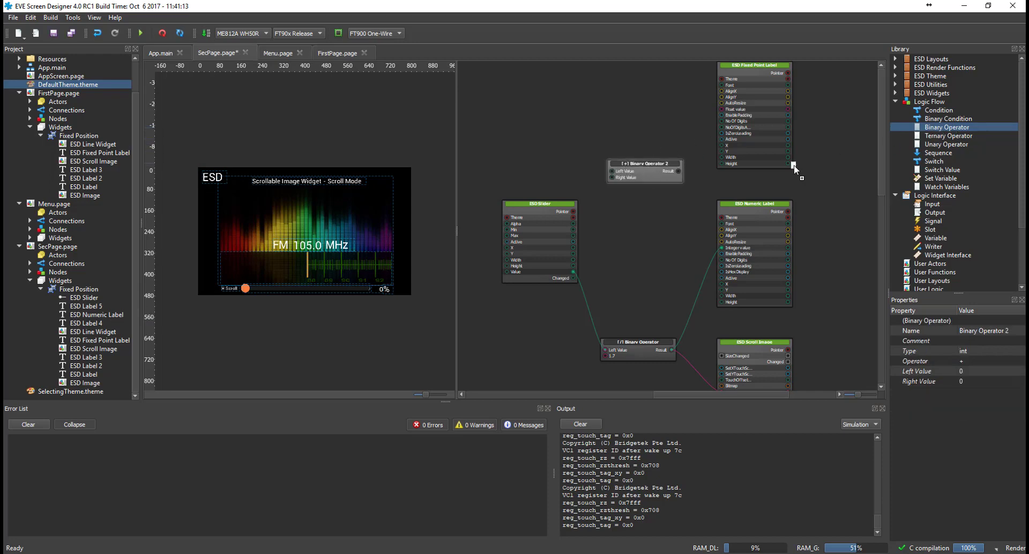
drag(891, 144, 617, 205)
click(978, 352)
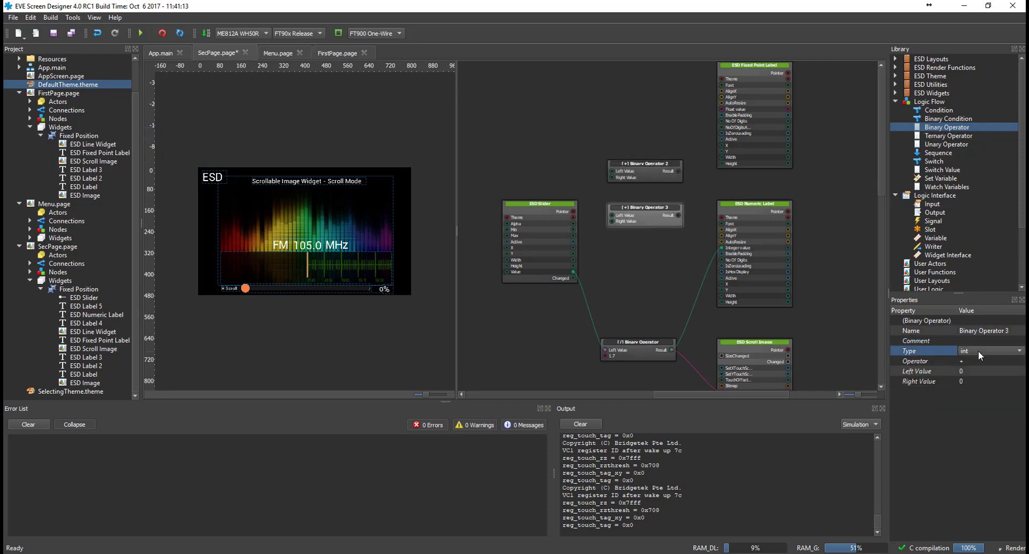
click(978, 359)
click(649, 178)
click(981, 351)
click(977, 356)
click(642, 304)
Step: Rename the upper new operator "Add base 880" and connect the slider's Value output to its Left Value
click(645, 175)
click(1014, 332)
text(Add base 880)
key(Return)
drag(574, 272, 612, 170)
Step: Set the right value of the "Add base 880" operator to 880
click(982, 382)
text(880)
key(Return)
Step: Set Binary Operator 3 to division (/) with a right value of 10
click(652, 208)
click(977, 360)
text(/)
key(Return)
click(989, 379)
text(10)
key(Return)
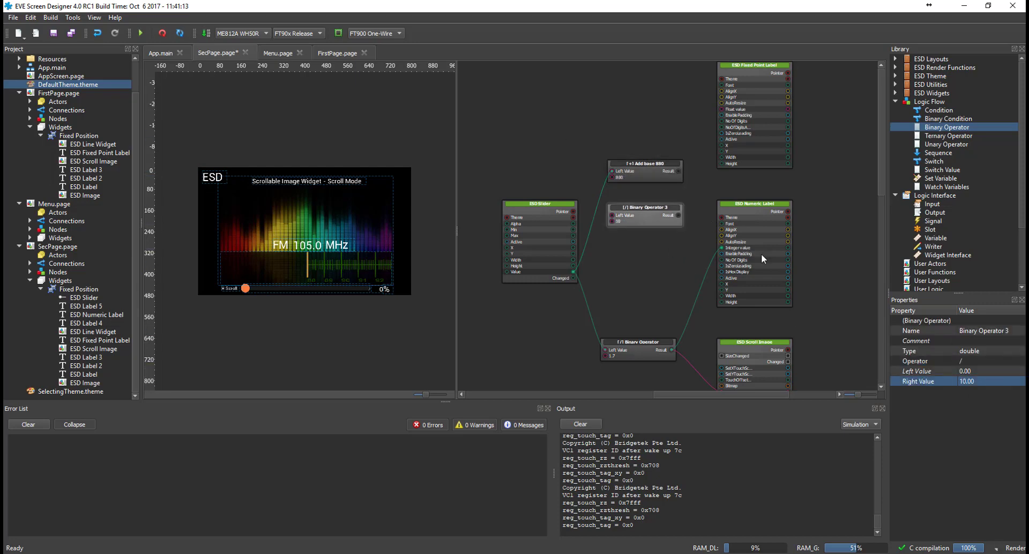
Step: Rename Binary Operator 3 as "To MHz"
click(1013, 331)
text(to)
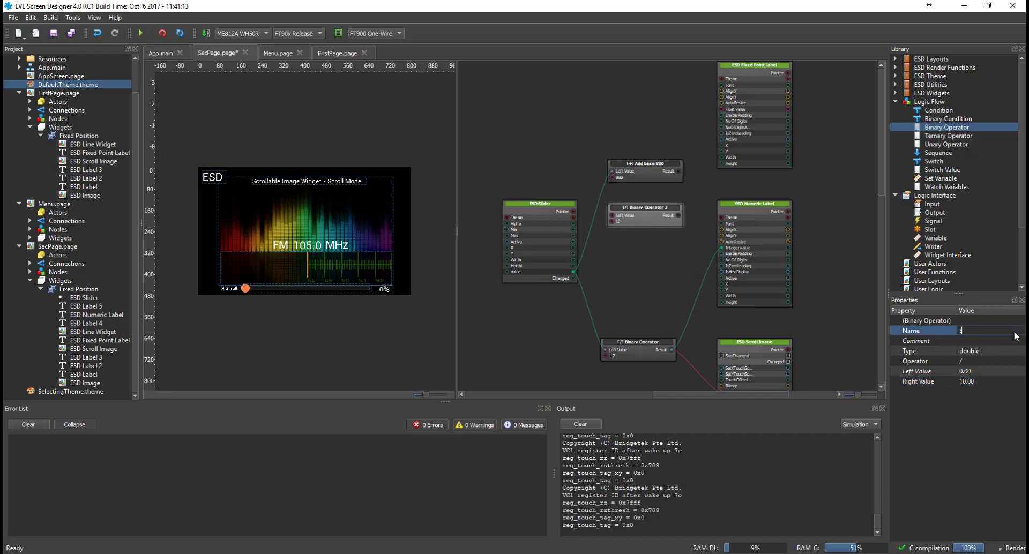
text( MHz)
click(668, 256)
Step: Connect the "Add base 880" Result to the "To MHz" Left Value, and the "To MHz" Result to the Fixed Point Label's Float value
drag(677, 171, 614, 217)
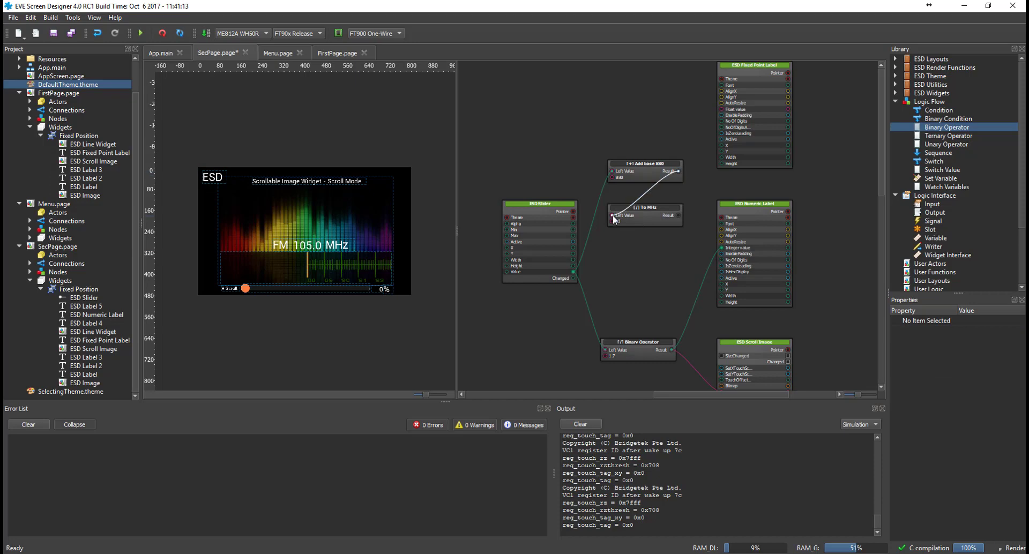
drag(678, 215, 721, 108)
drag(647, 166, 647, 152)
drag(650, 207, 650, 203)
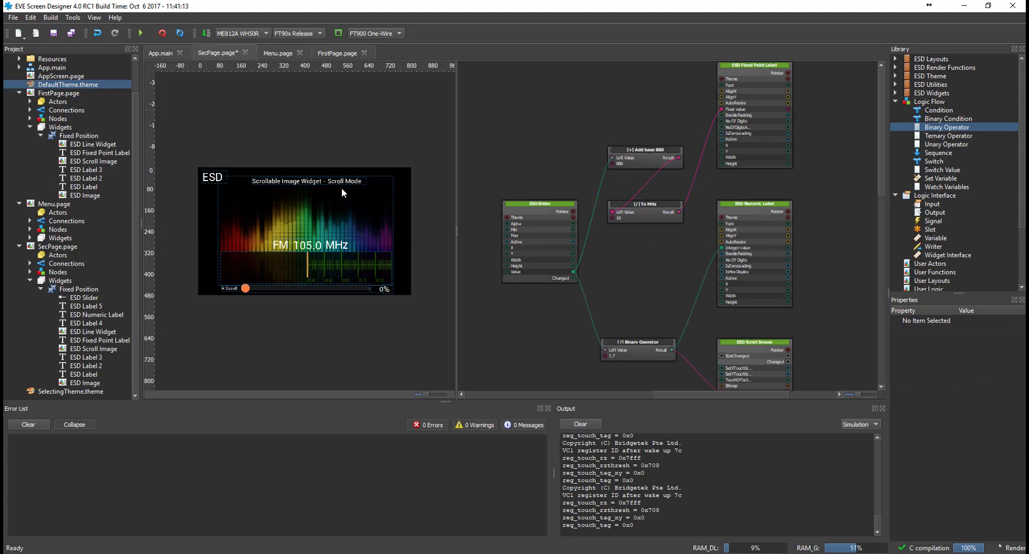
Step: Save all files and test the H Scroll slider in a widened layout view
click(72, 36)
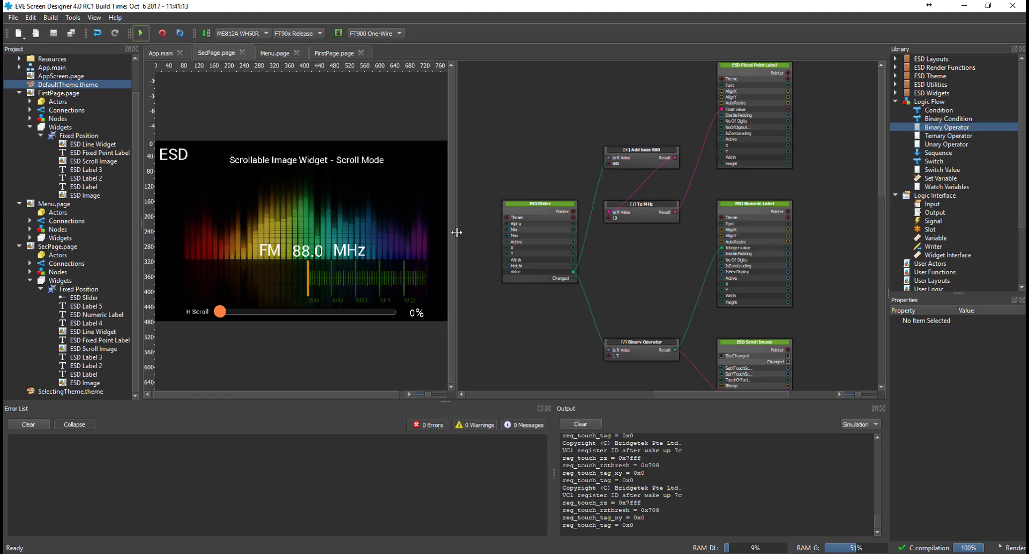
drag(456, 238, 581, 239)
drag(284, 313, 76, 328)
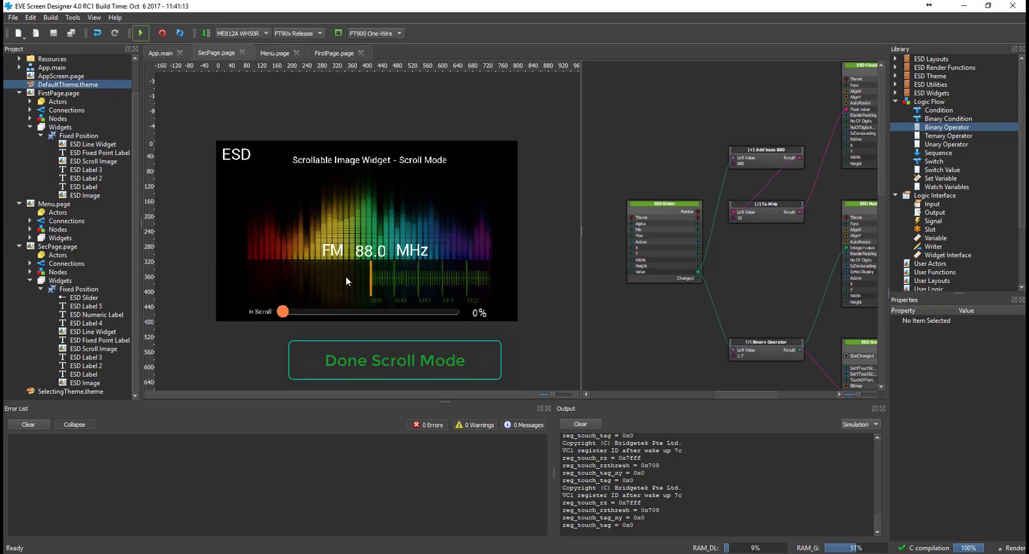